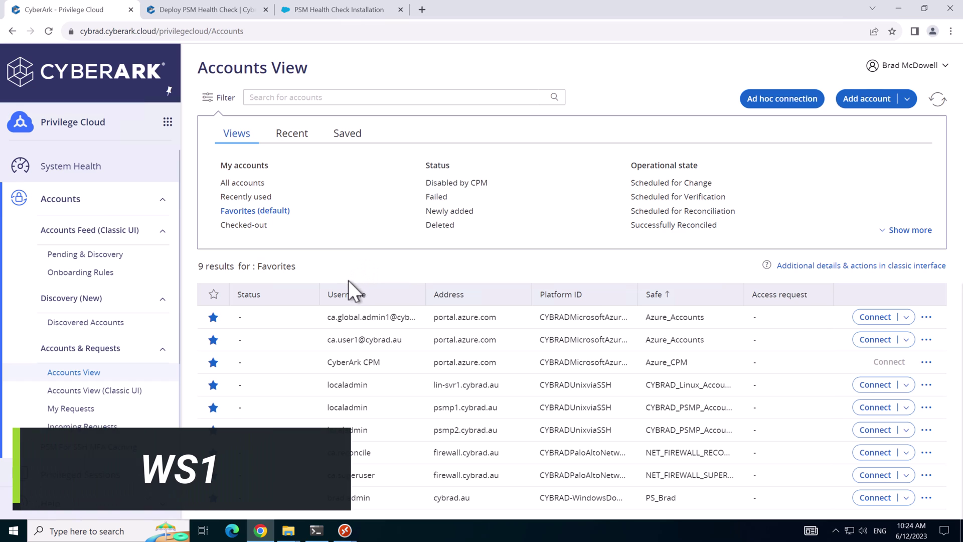
Step: Read through the Deploy PSM Health Check documentation page
left_click(205, 9)
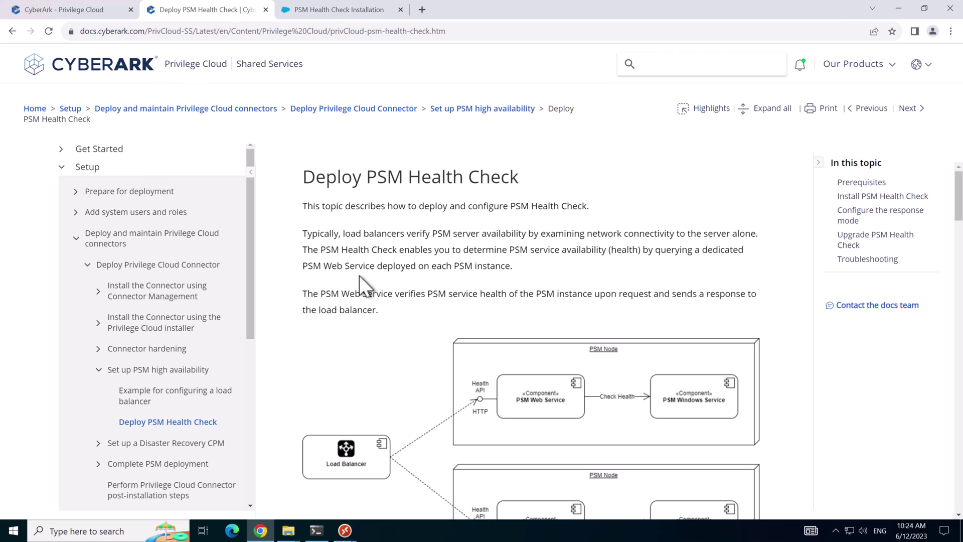
scroll(360, 277, "down", 7)
scroll(365, 287, "down", 3)
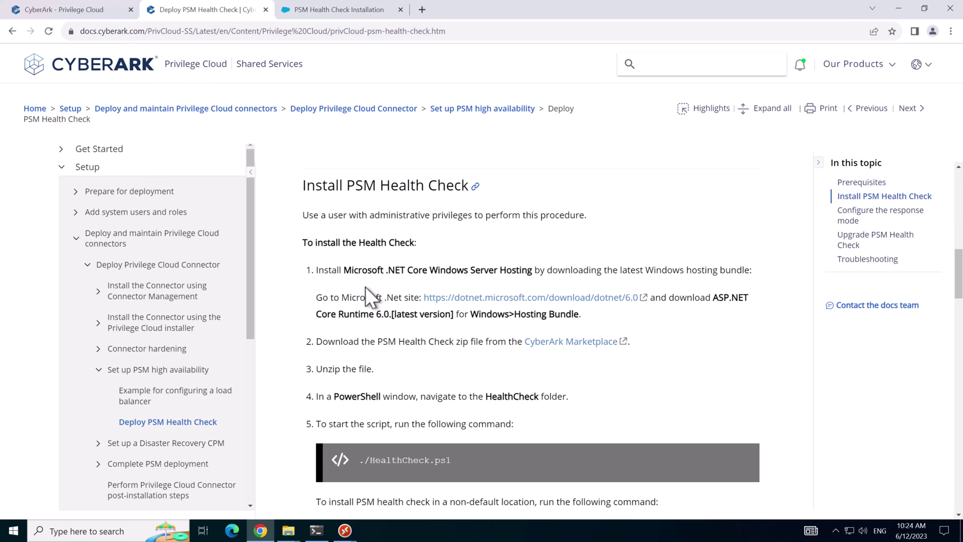
scroll(365, 287, "down", 6)
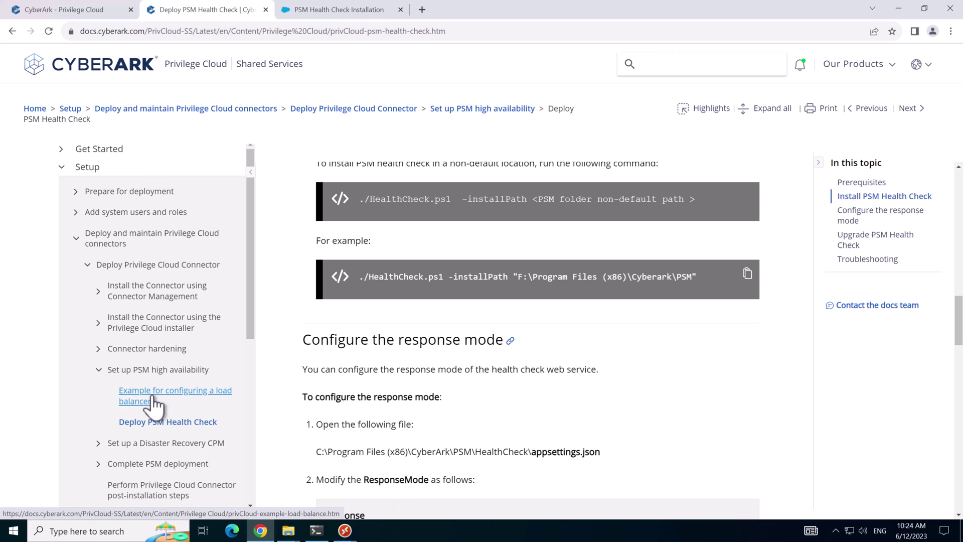
Step: Read the PSM Health Check Installation article, then return to the CON1 desktop
left_click(342, 10)
scroll(315, 324, "down", 5)
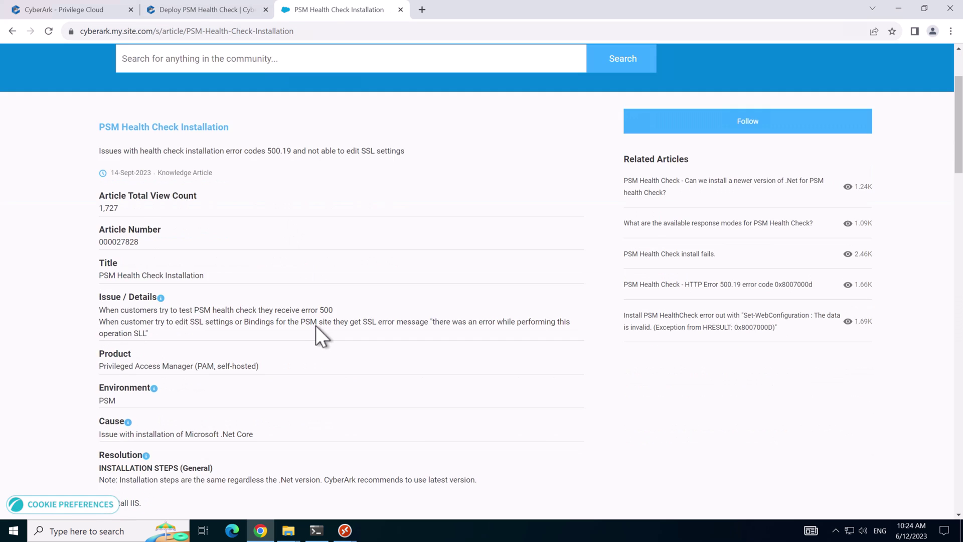
scroll(320, 335, "down", 5)
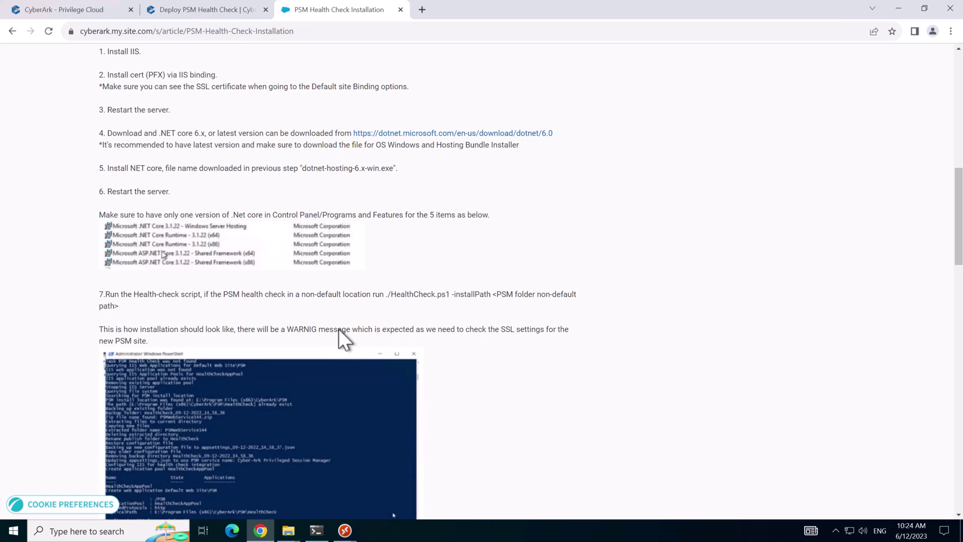
scroll(321, 329, "up", 3)
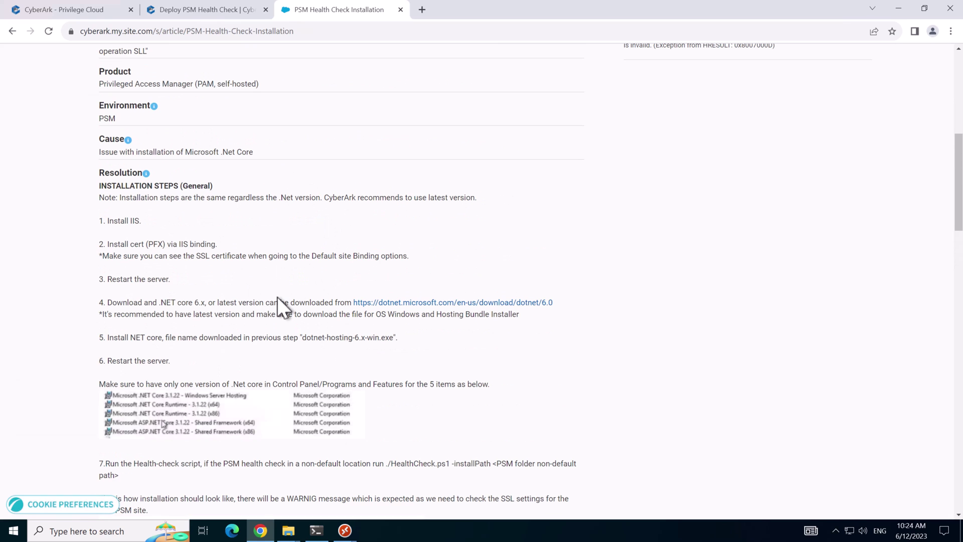
scroll(315, 291, "up", 3)
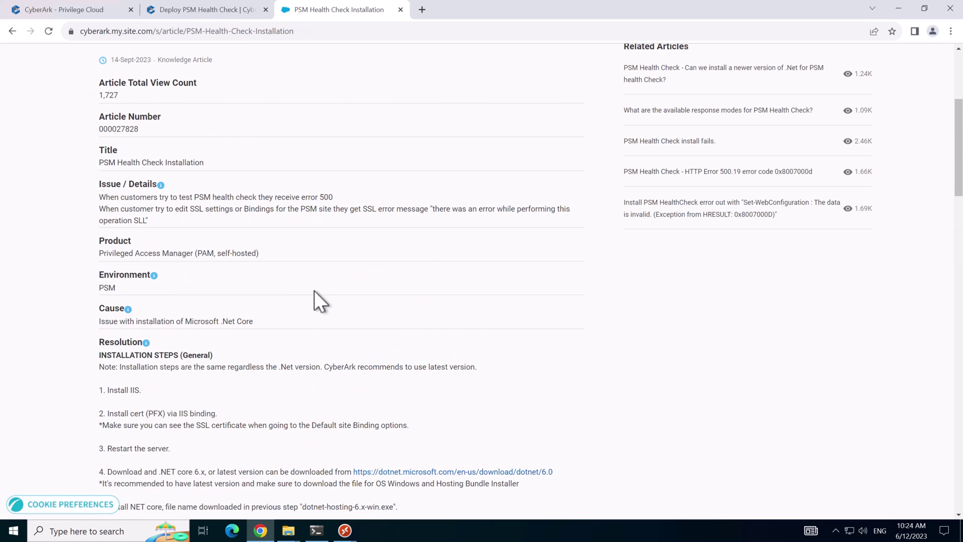
scroll(314, 290, "down", 4)
scroll(315, 291, "up", 8)
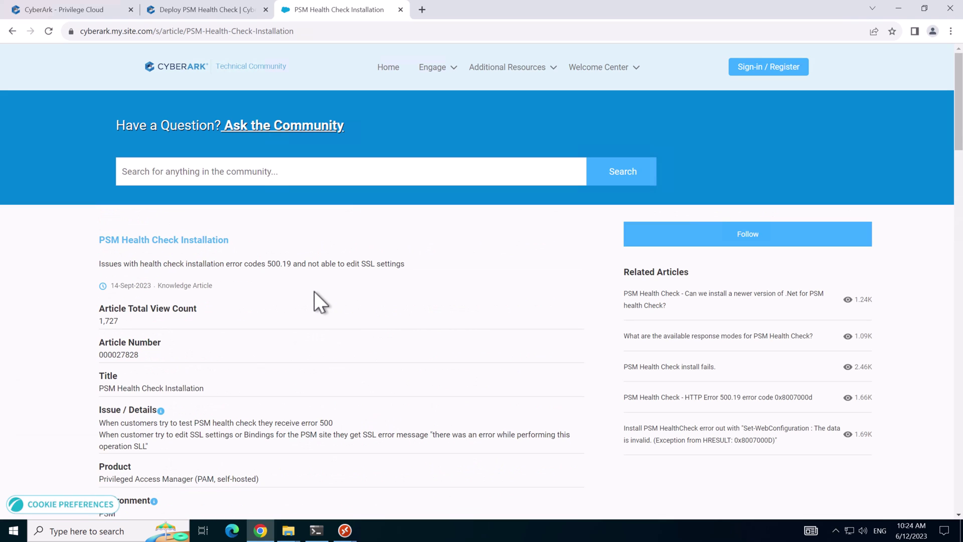
left_click(345, 530)
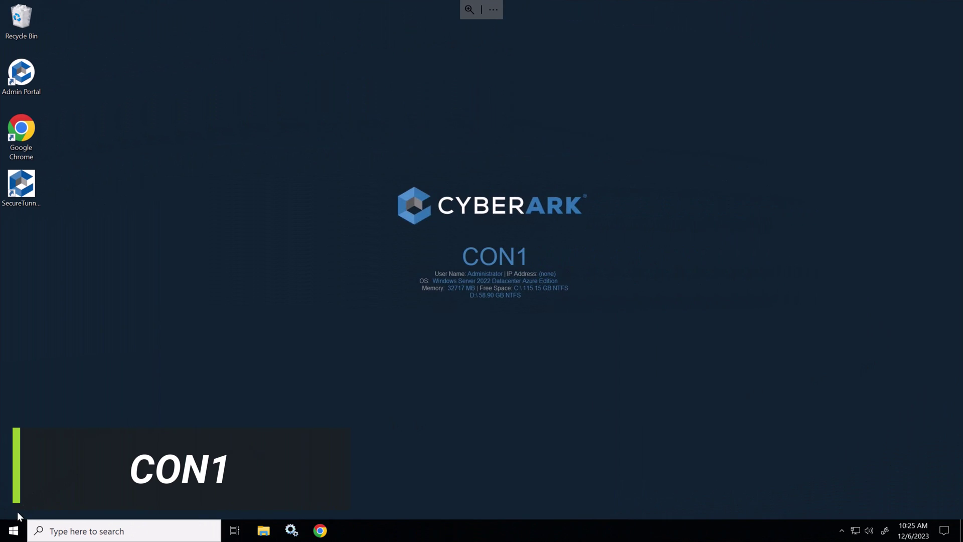
Step: Launch Server Manager and start Add Roles and Features for the local server
left_click(14, 531)
type("ser")
key("Return")
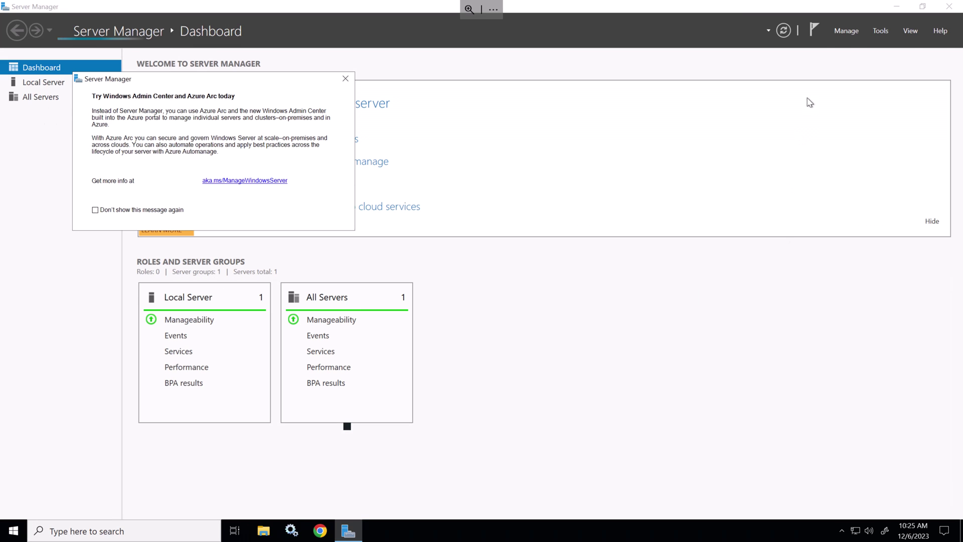
left_click(847, 32)
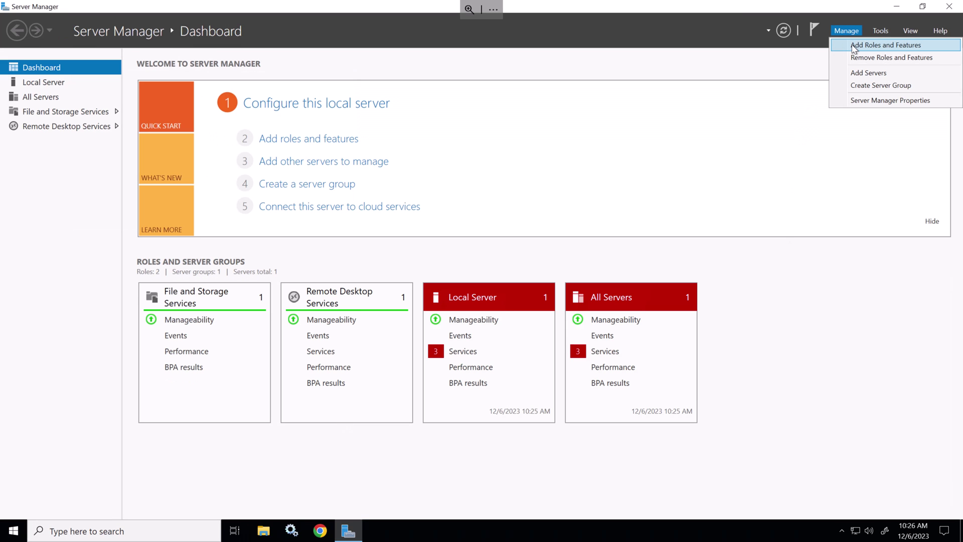
left_click(854, 45)
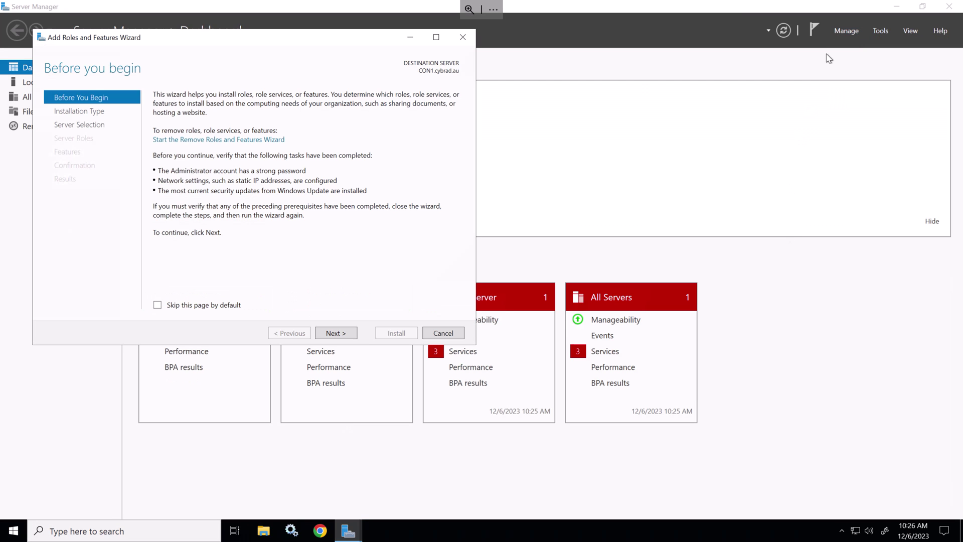
left_click(335, 333)
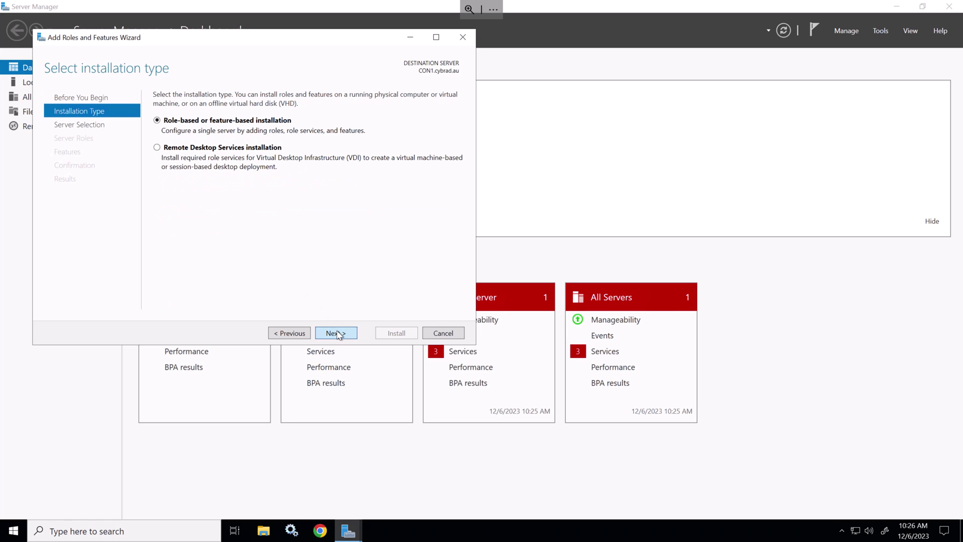
left_click(336, 333)
left_click(336, 333)
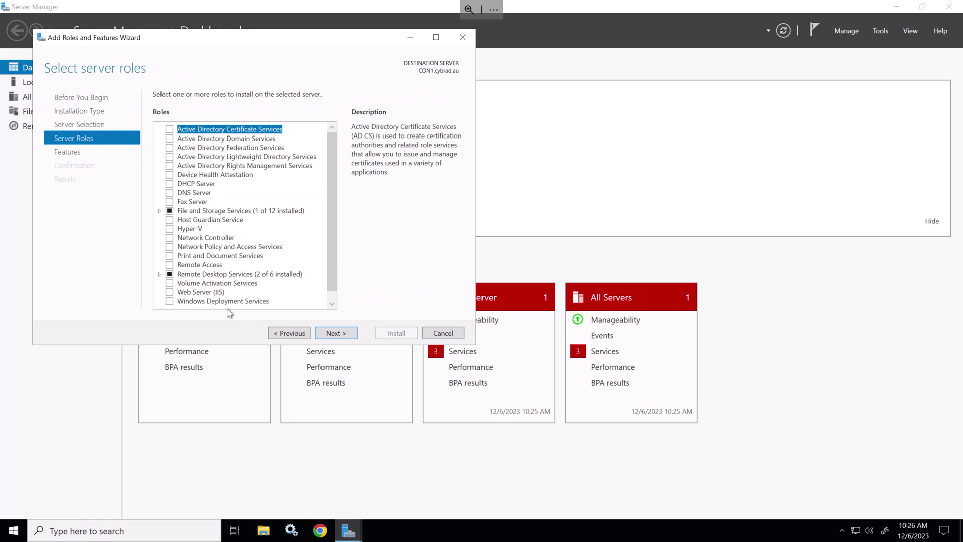
Step: Select Web Server (IIS) with its management tools and install the role
left_click(169, 292)
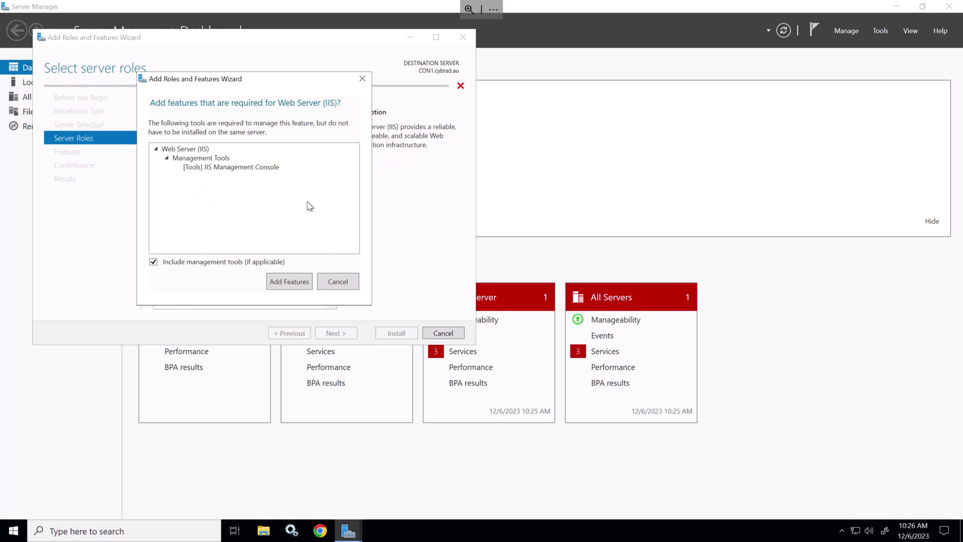
left_click(301, 288)
left_click(335, 334)
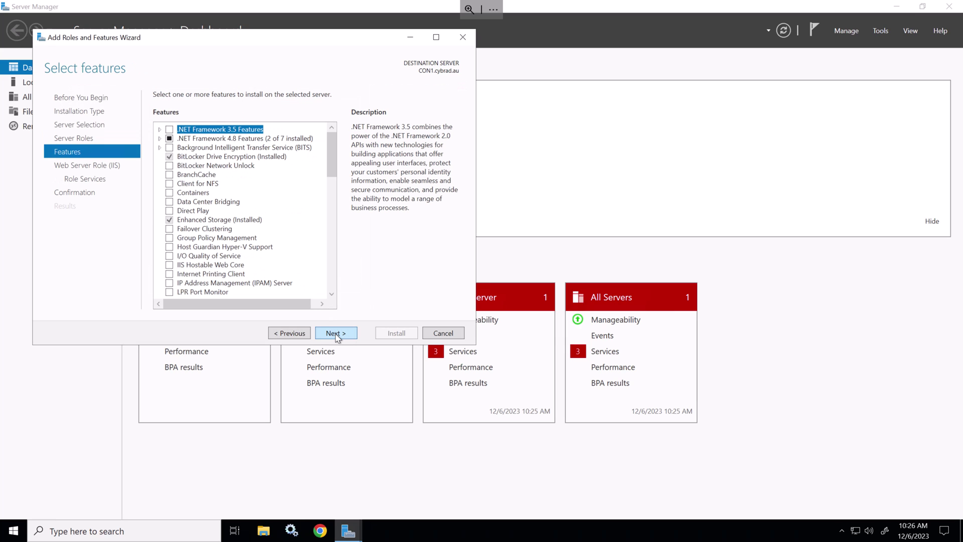
left_click(335, 334)
left_click(334, 333)
left_click(335, 334)
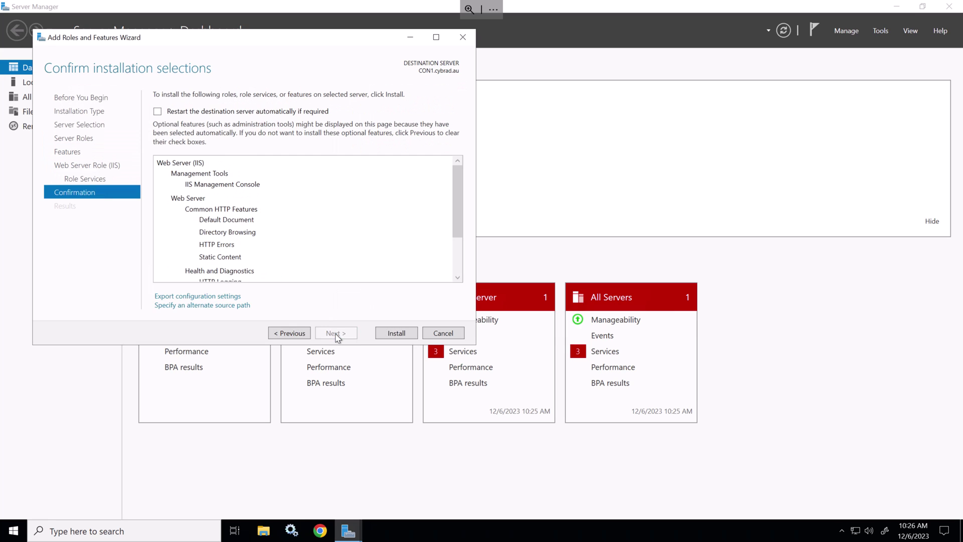
left_click(393, 336)
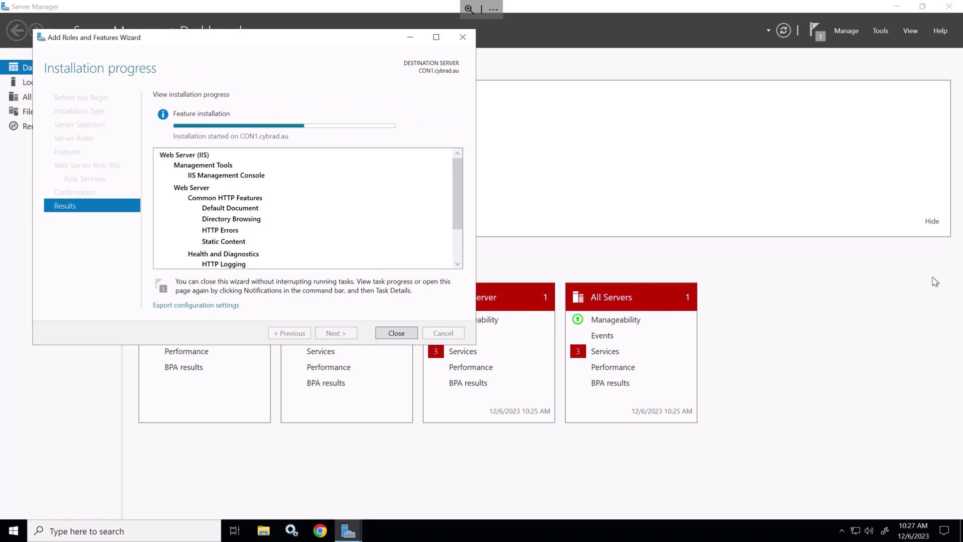
left_click(396, 334)
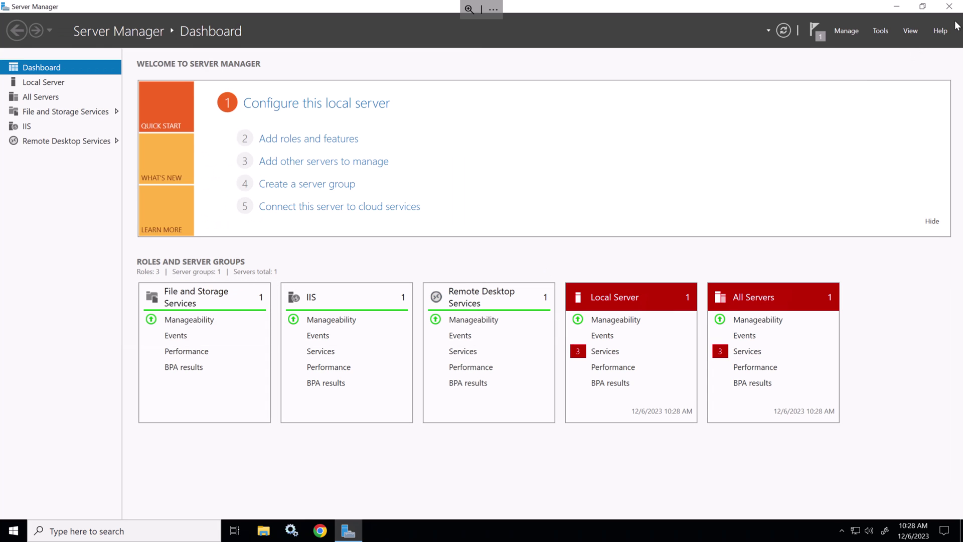
Step: Add an https port 443 binding to Default Web Site using the cyberarkpsm.cybrad.au certificate
left_click(885, 30)
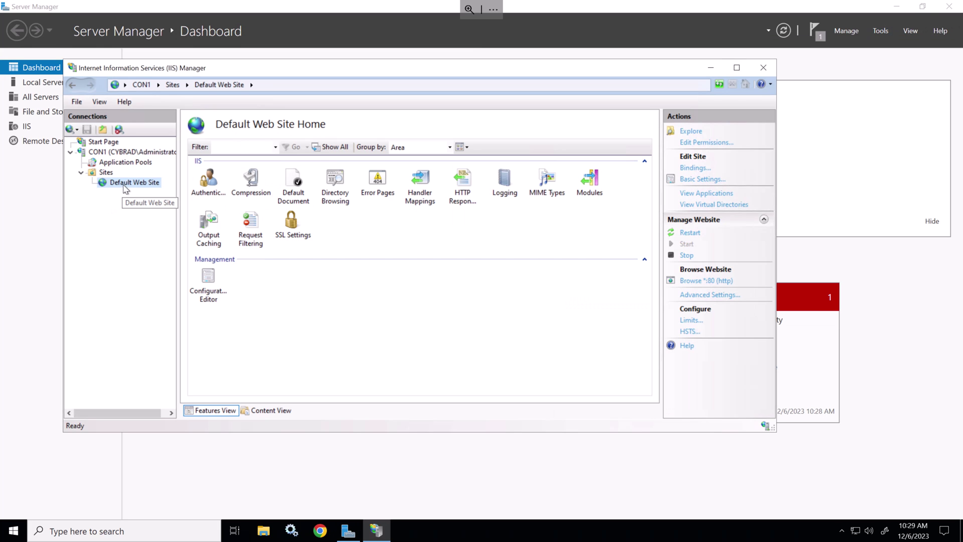
right_click(126, 187)
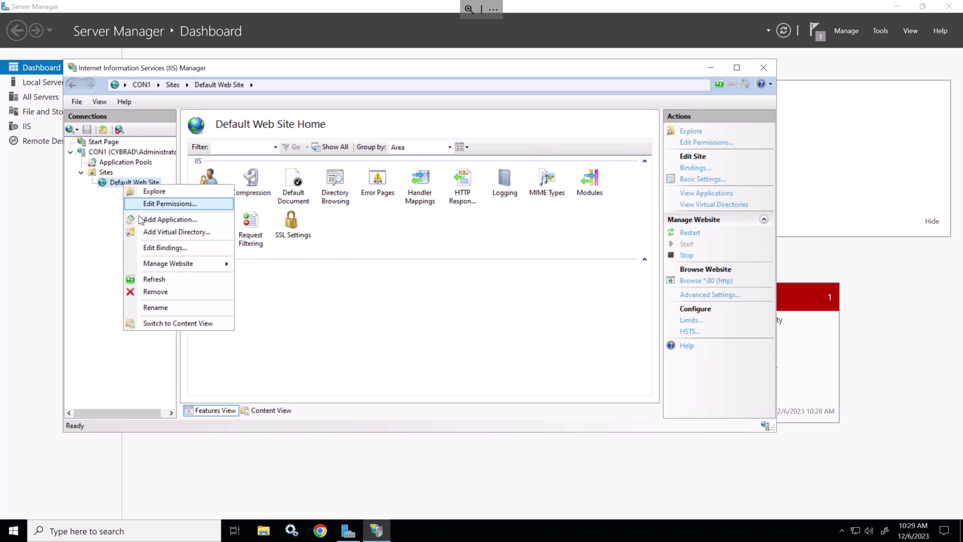
left_click(155, 247)
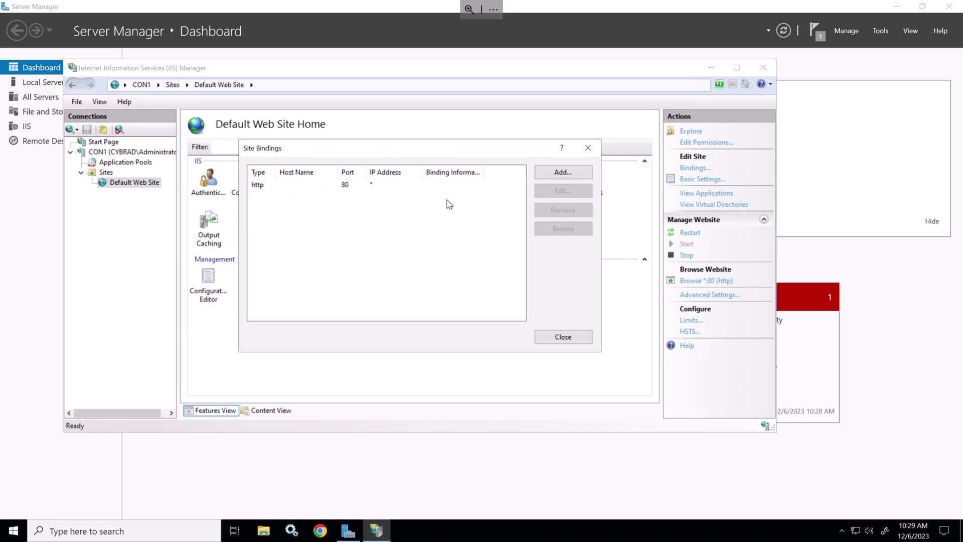
left_click(564, 171)
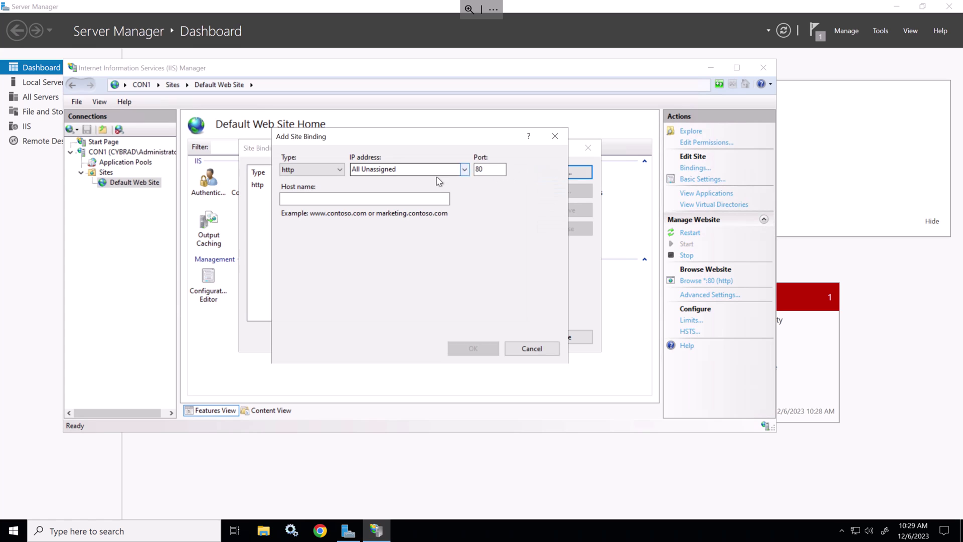
left_click(318, 171)
left_click(311, 189)
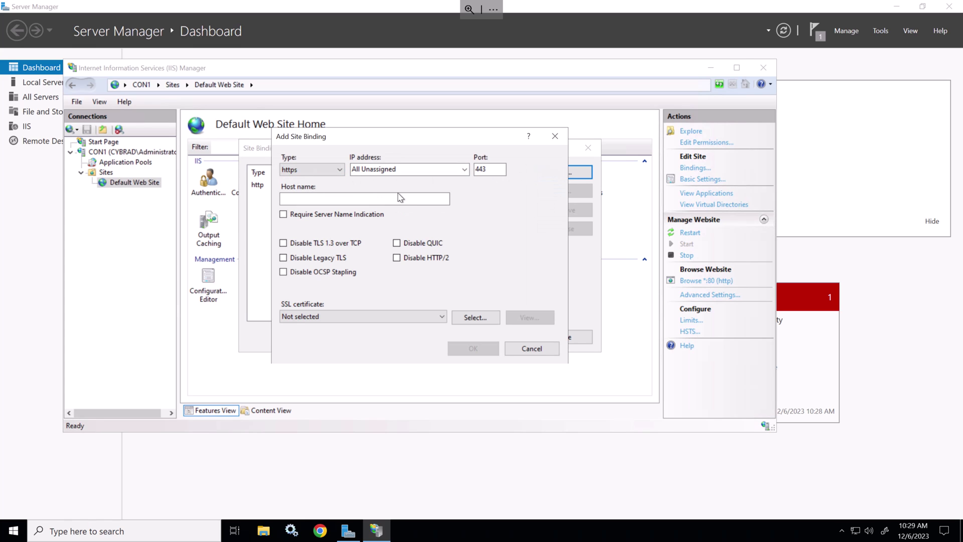
left_click(374, 317)
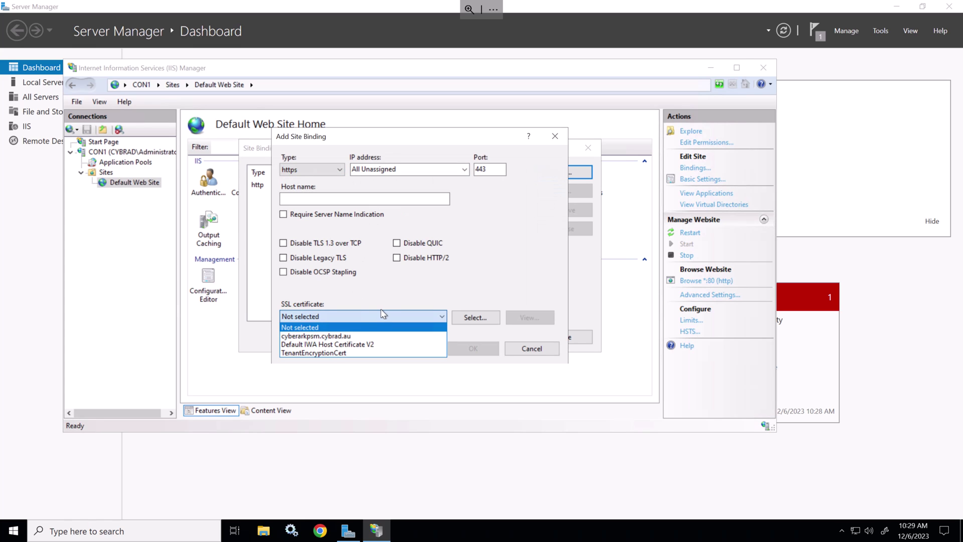
left_click(342, 340)
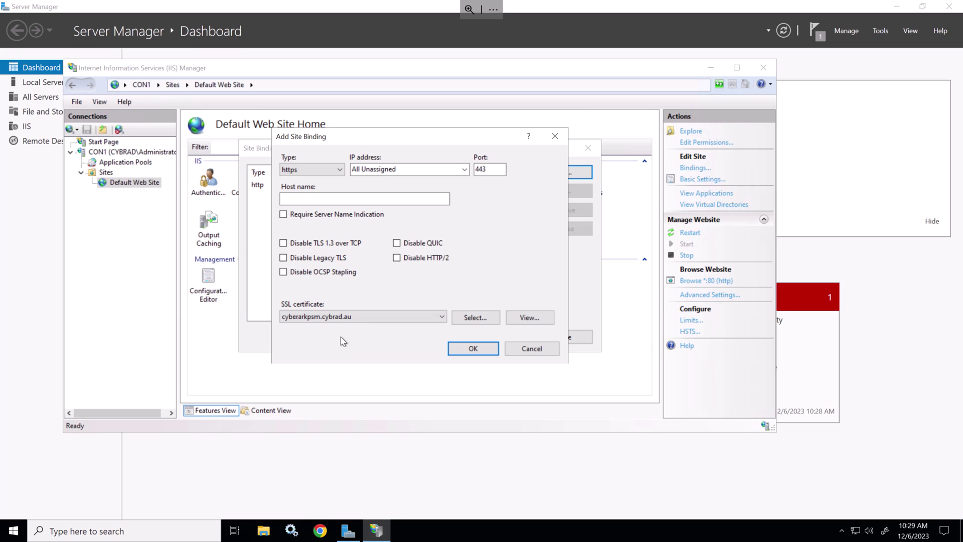
left_click(473, 349)
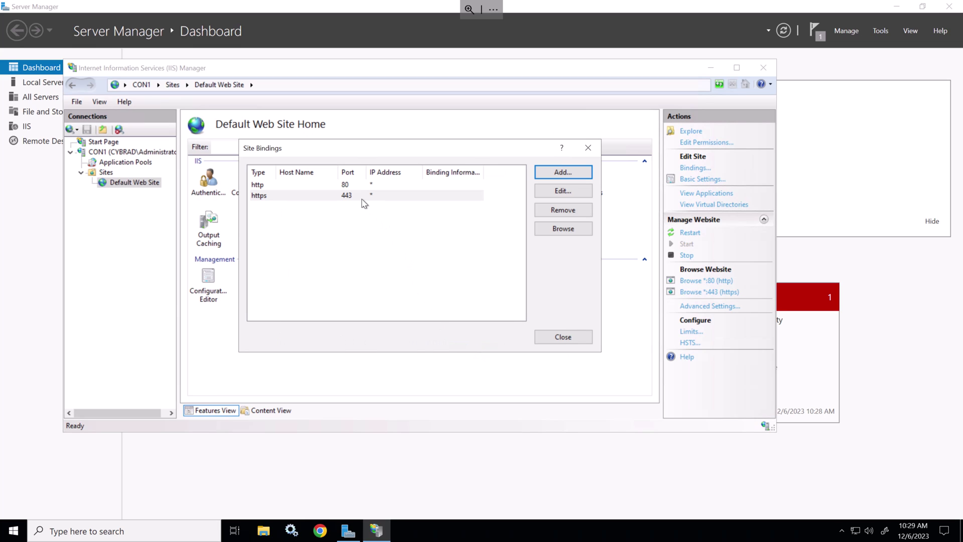
Step: Remove Default Web Site's http port 80 binding
left_click(351, 184)
left_click(563, 210)
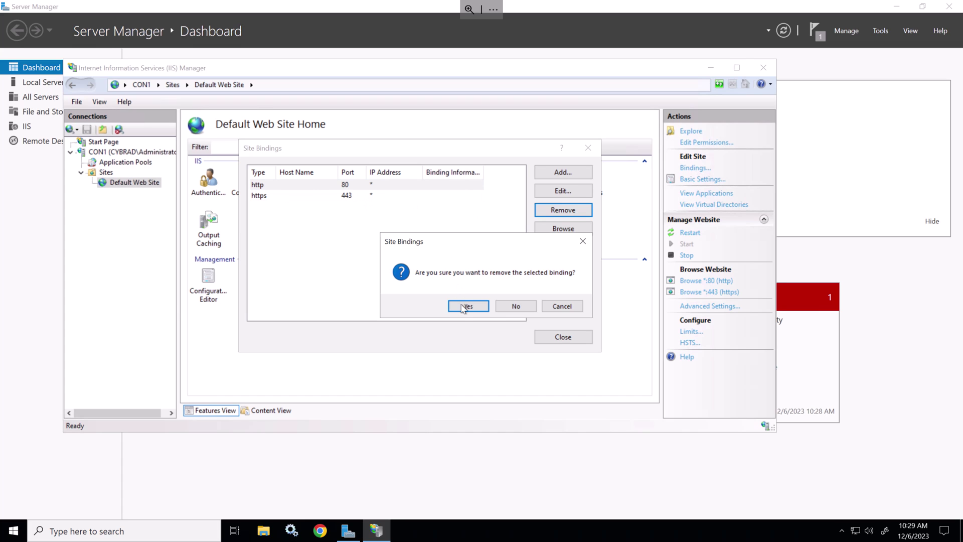
left_click(467, 305)
left_click(563, 337)
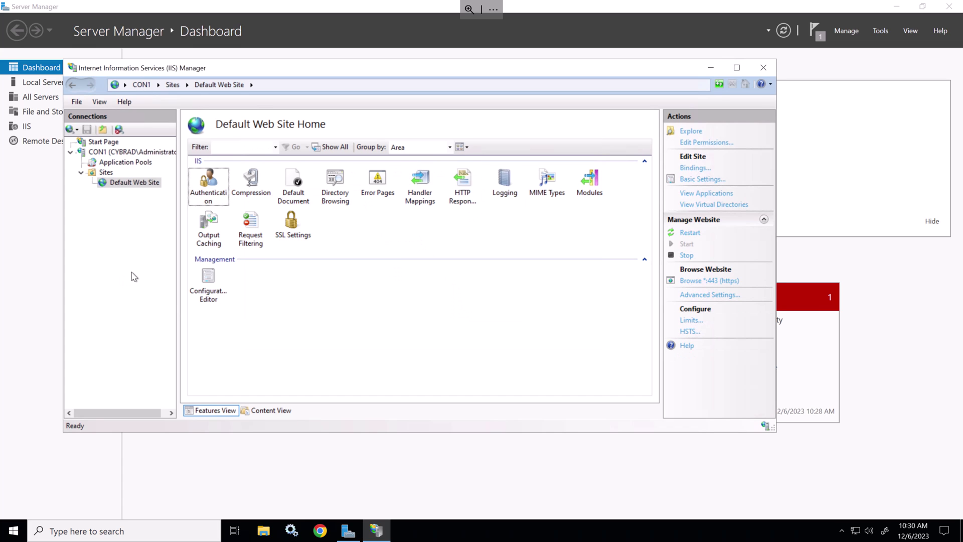
left_click(19, 533)
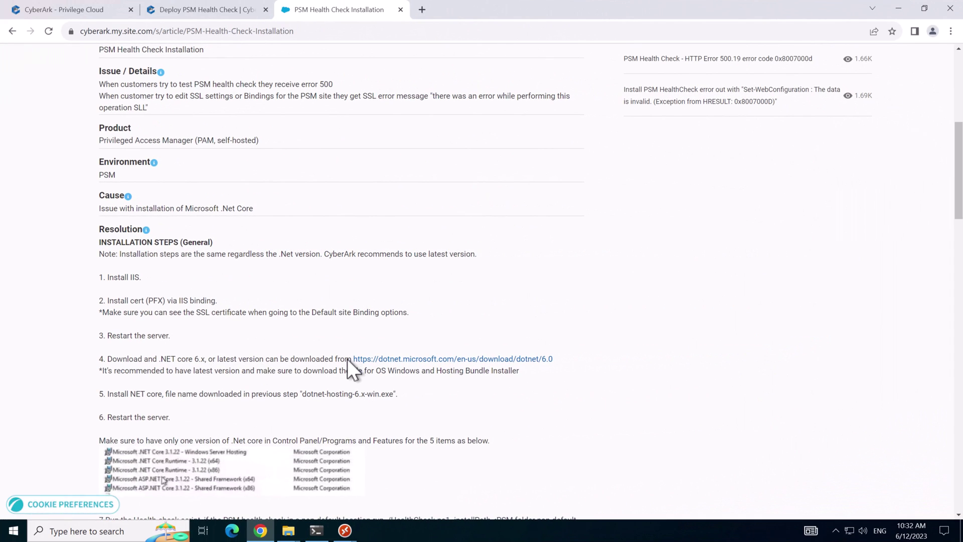
Step: Install dotnet-hosting-6.0.25-win.exe from the PSM-Health-Check folder, accepting the licence
left_click_drag(348, 359, 481, 356)
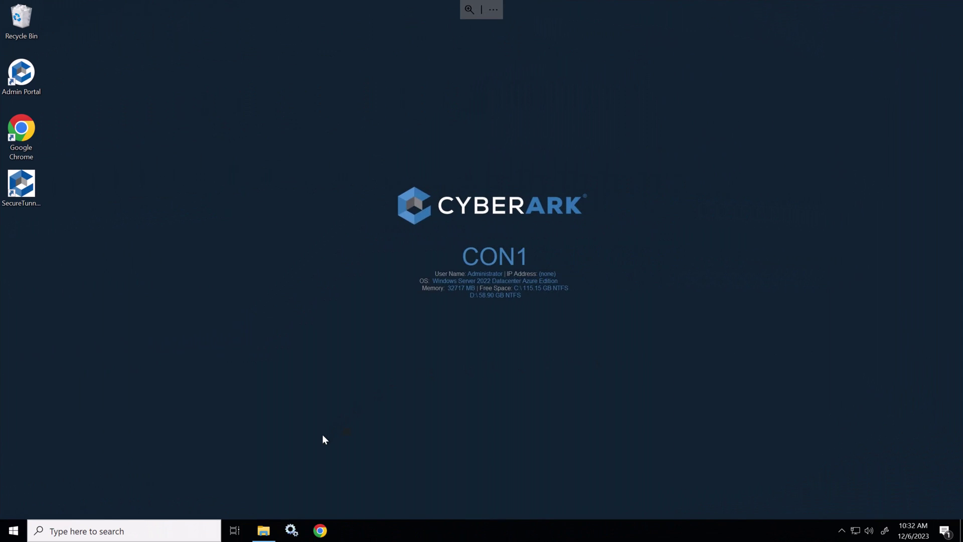
left_click(263, 531)
left_click(215, 150)
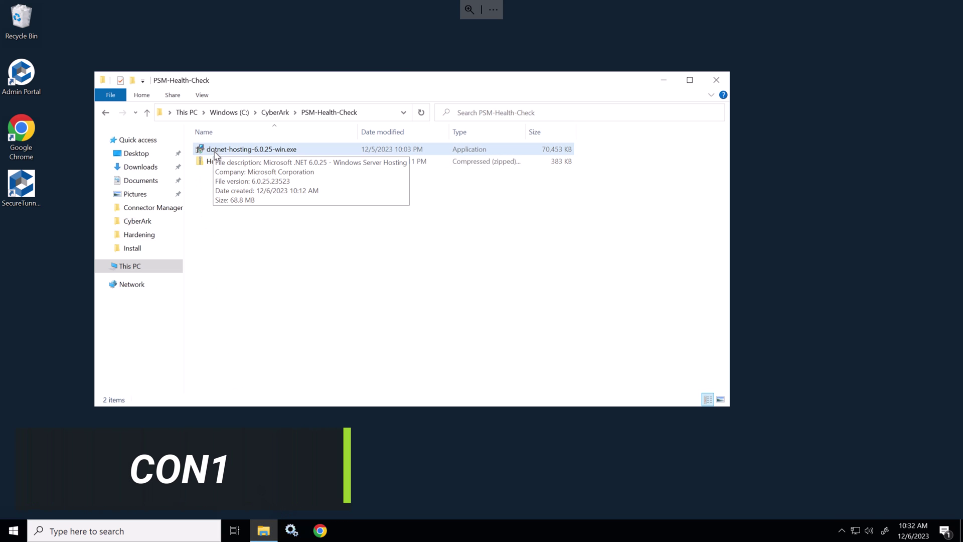
left_click(219, 152)
right_click(221, 151)
left_click(261, 168)
left_click(462, 319)
left_click(531, 341)
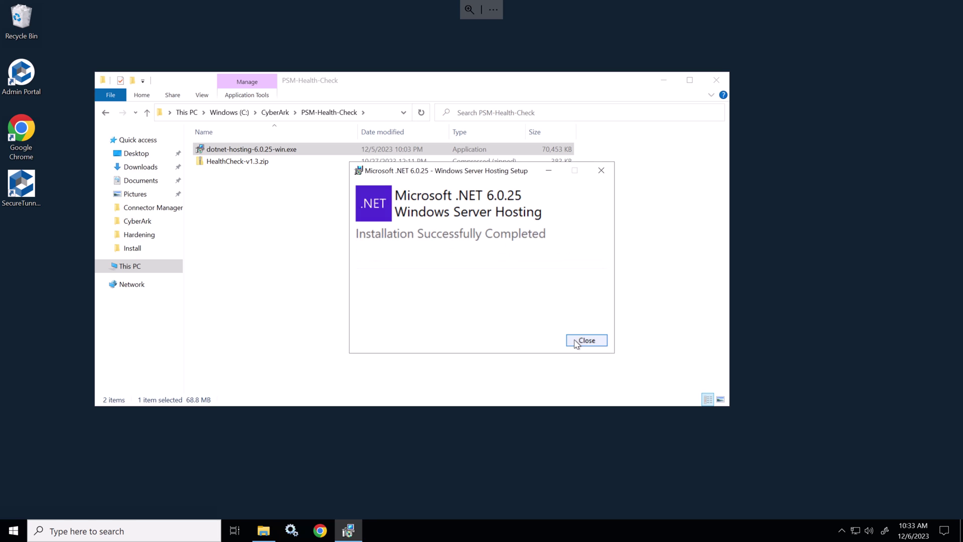
left_click(577, 340)
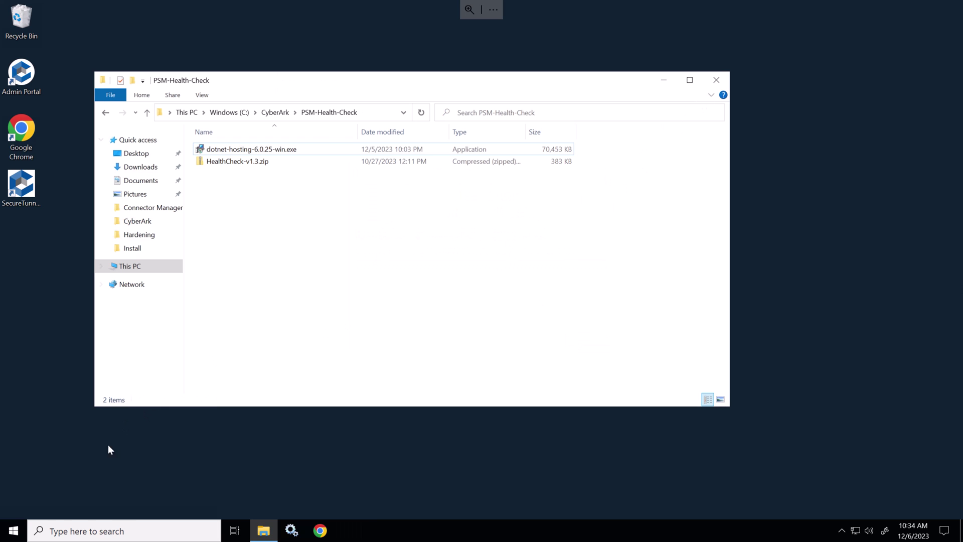
Step: Restart the CON1 server
left_click(14, 531)
right_click(13, 531)
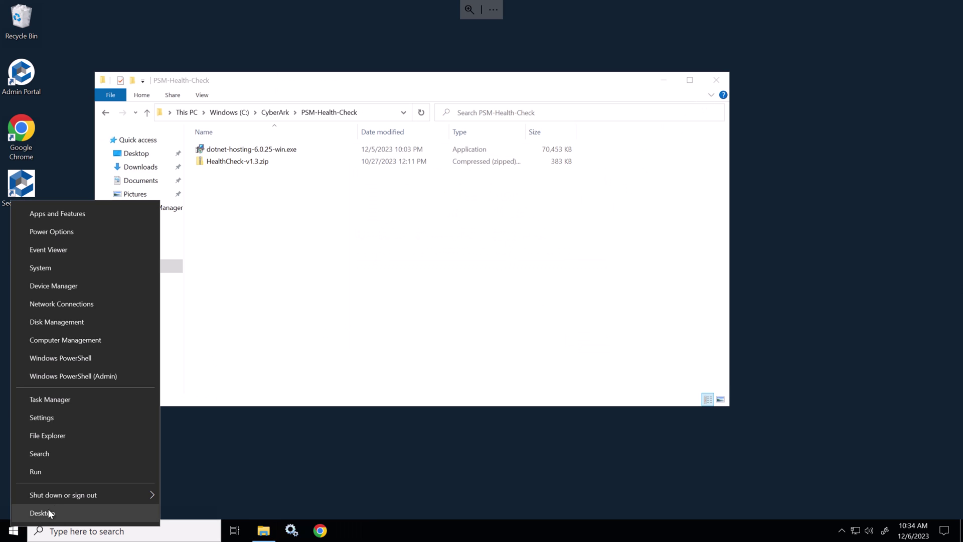
mouse_move(73, 495)
left_click(189, 492)
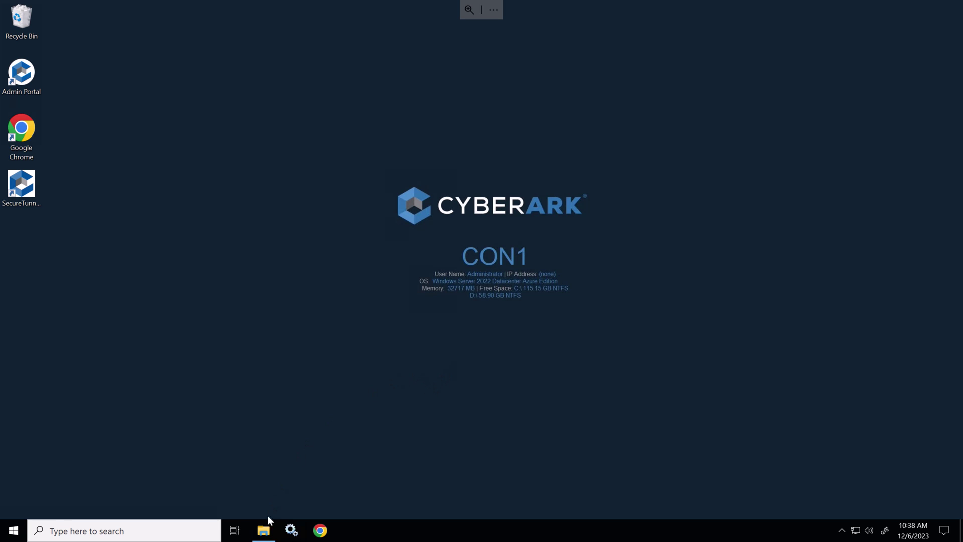
Step: Extract HealthCheck-v1.3.zip in the PSM-Health-Check folder and open the extracted contents
left_click(264, 535)
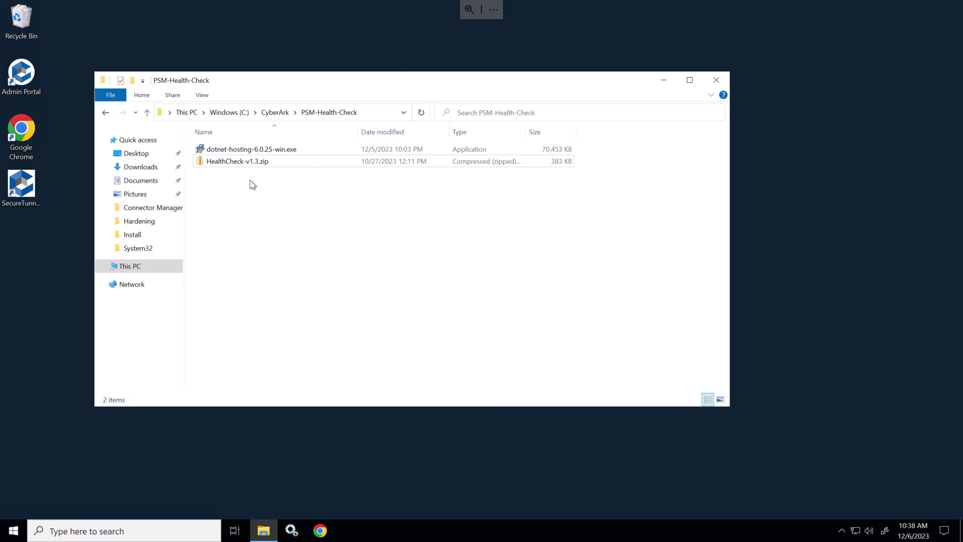
left_click(238, 164)
left_click(340, 177)
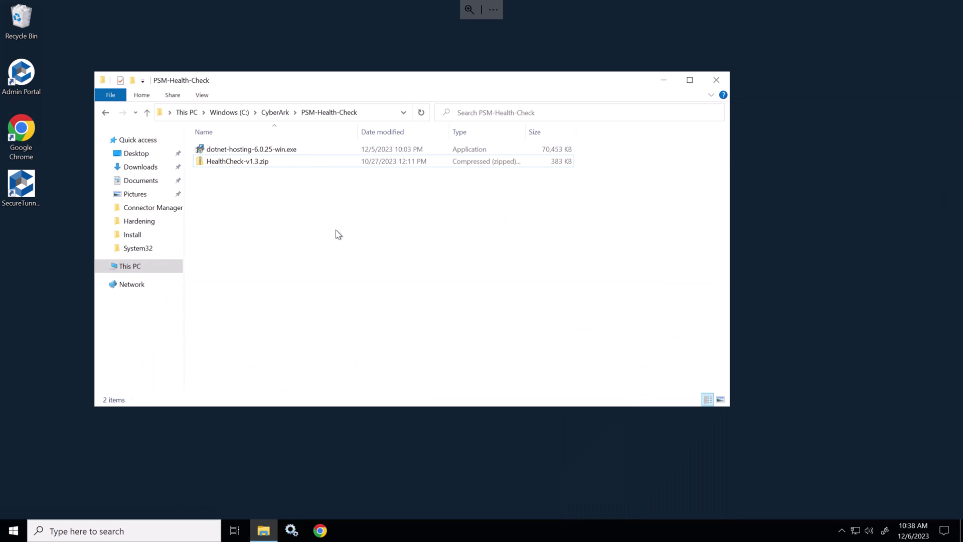
left_click(223, 164)
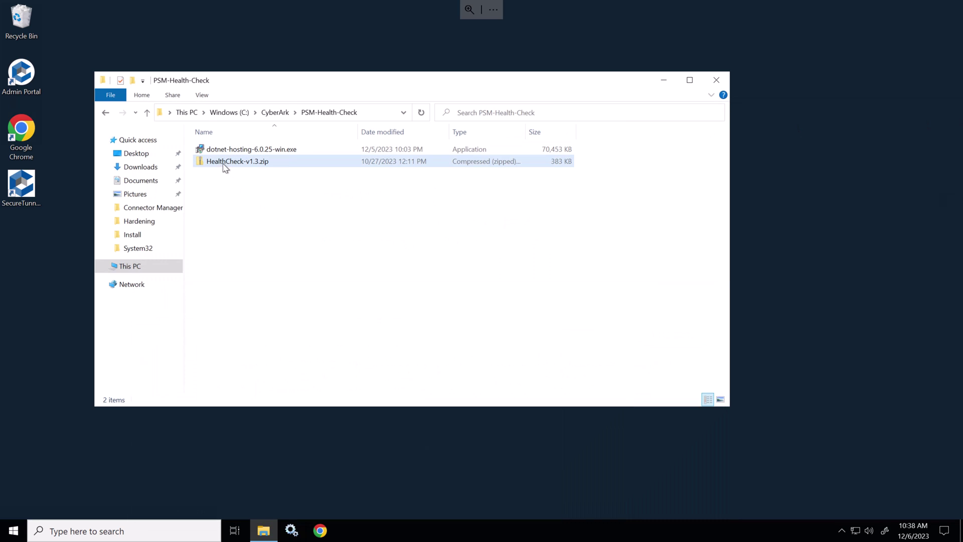
right_click(224, 164)
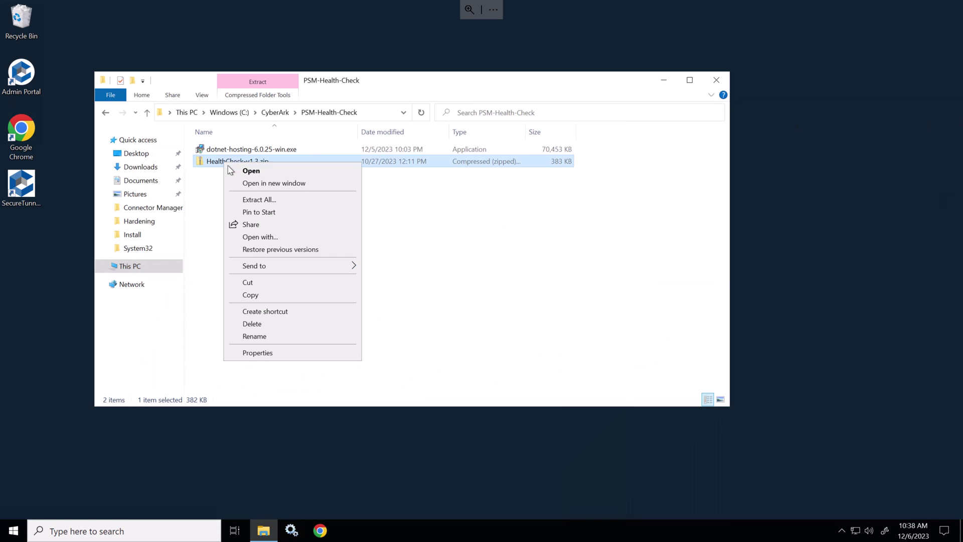
left_click(257, 201)
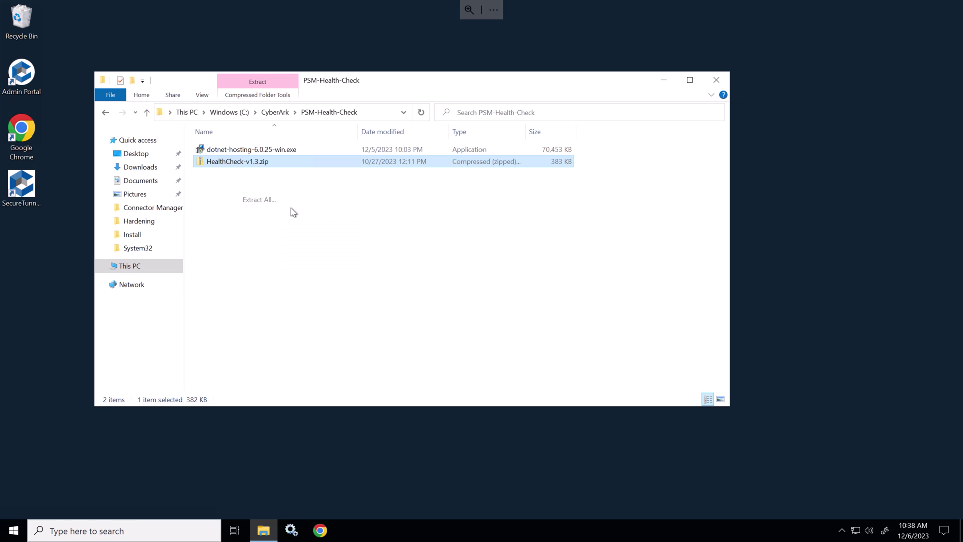
left_click(586, 385)
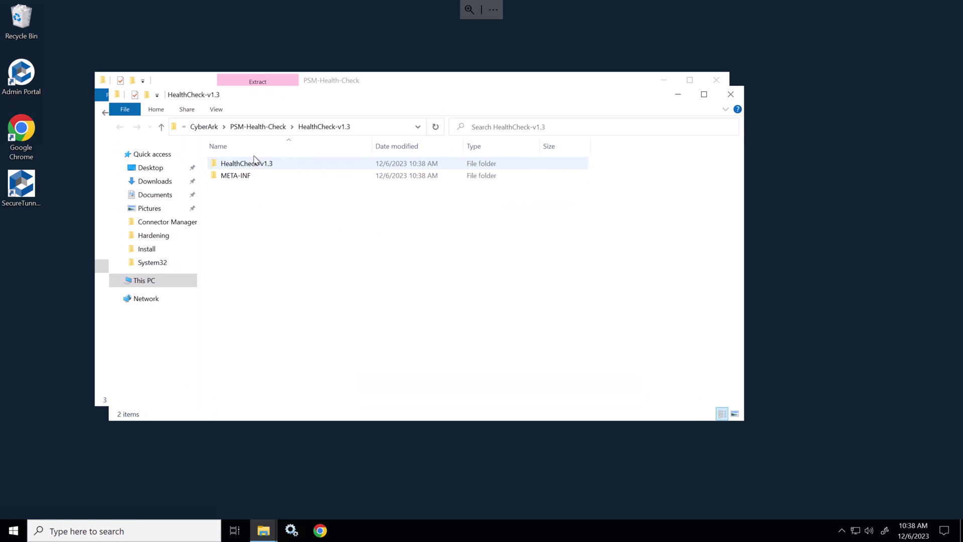
Step: Open an administrator Windows PowerShell in the extracted HealthCheck folder
left_click(125, 109)
mouse_move(234, 160)
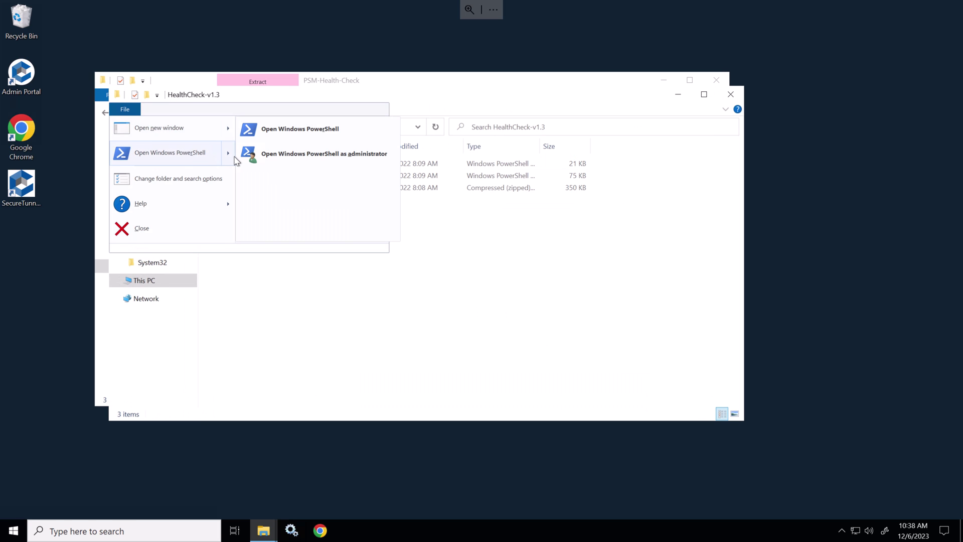
left_click(264, 158)
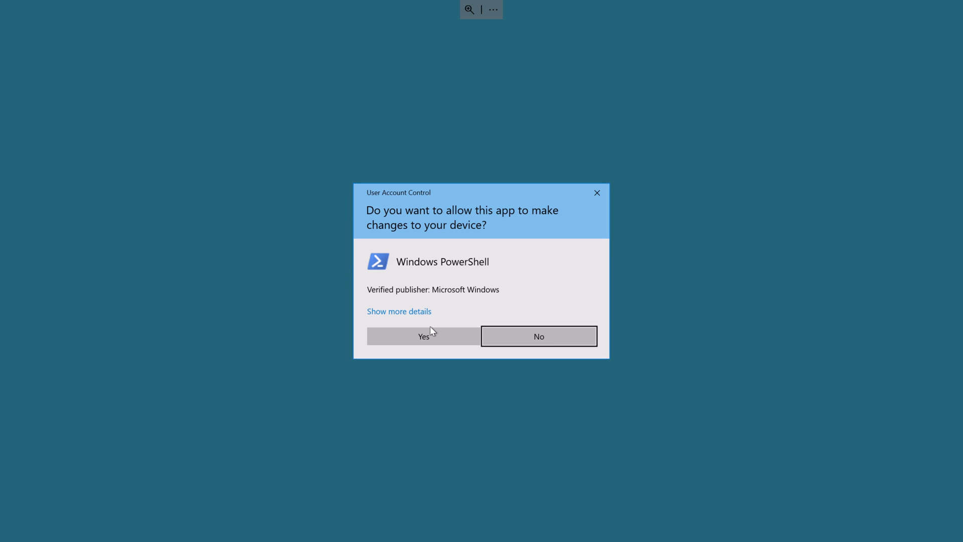
left_click(430, 336)
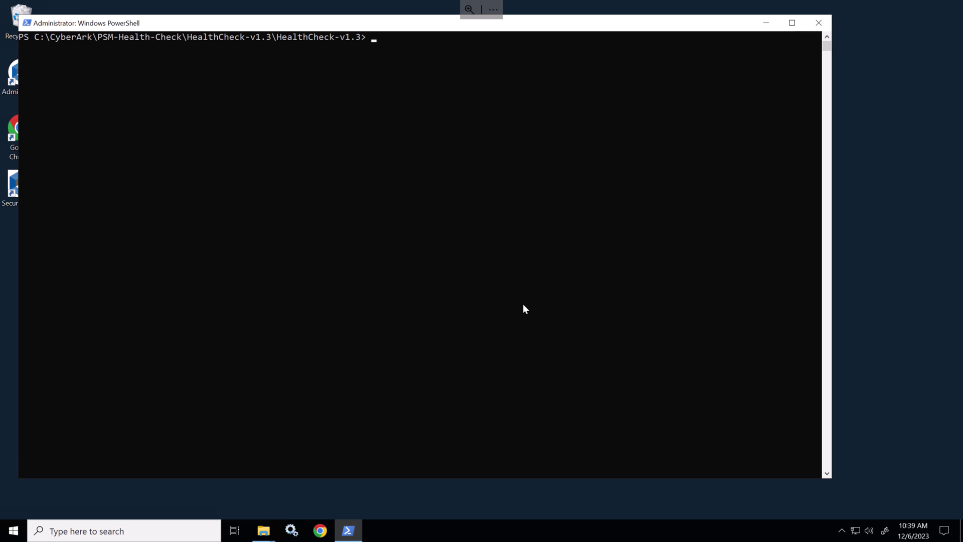
Step: Run .\HealthCheck.ps1 until it reports the script ended successfully
type("Heal")
key("Tab")
key("Tab")
key("Return")
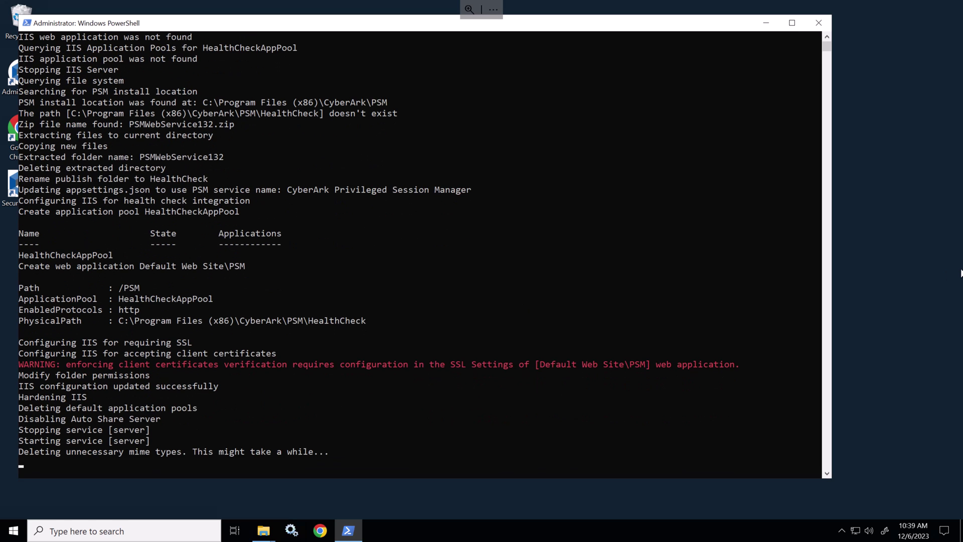
key("Return")
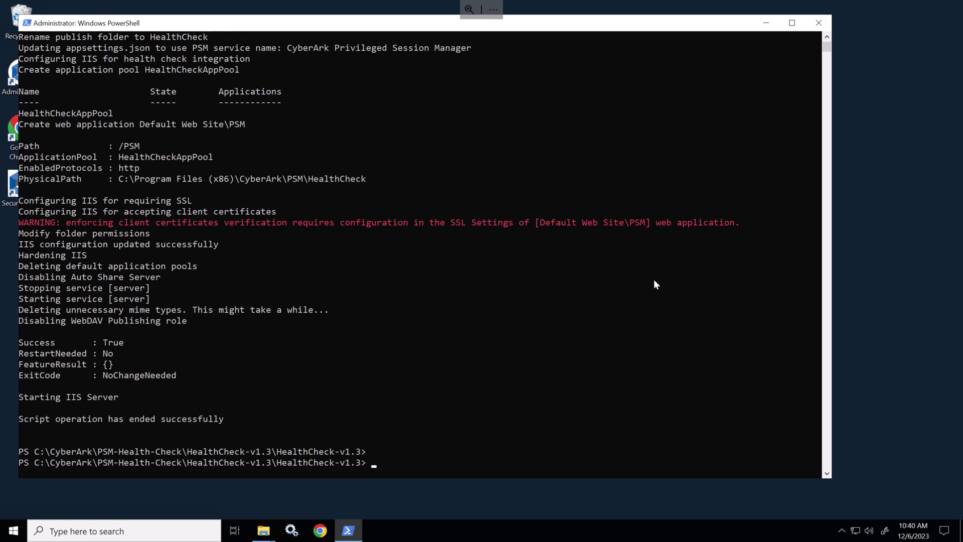
left_click(585, 300)
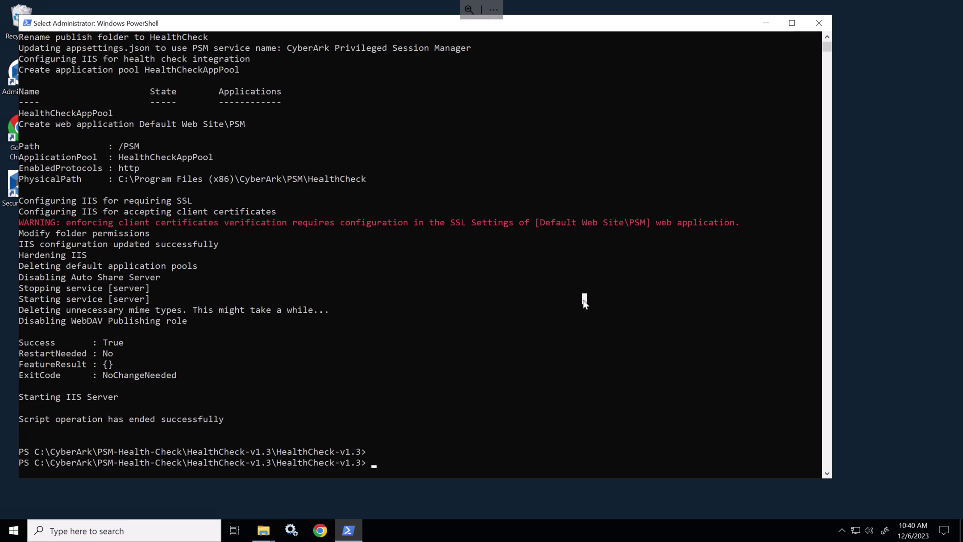
key("Escape")
type("clean")
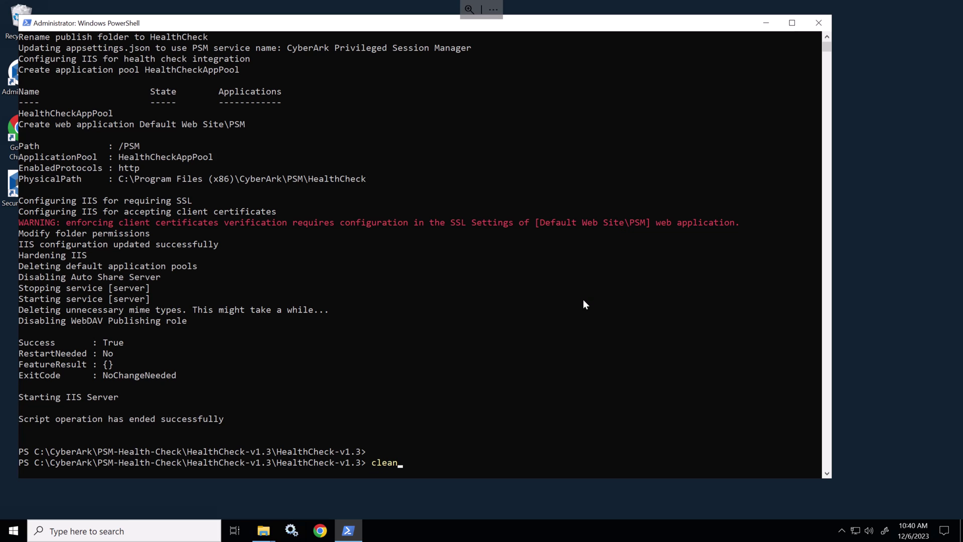
key("BackSpace")
type("r")
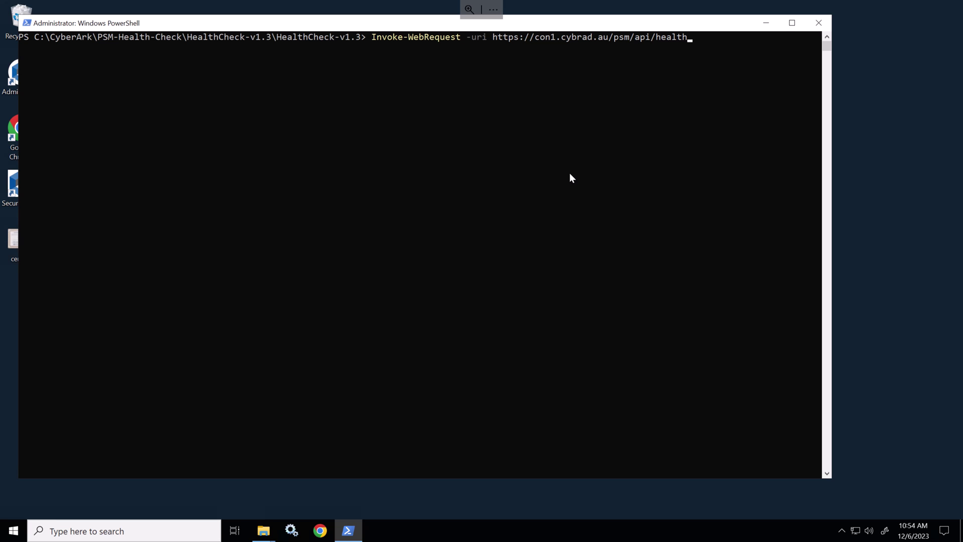
key("Return")
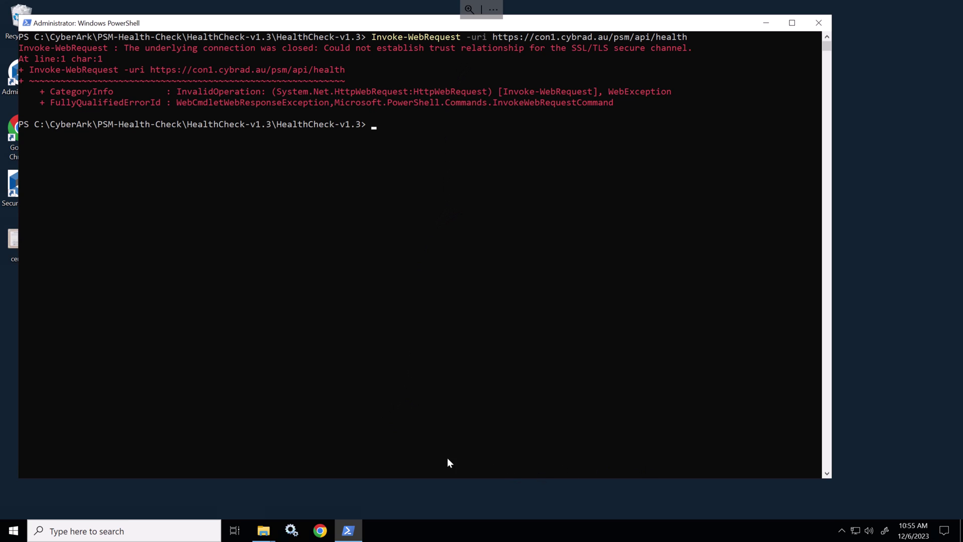
left_click(20, 534)
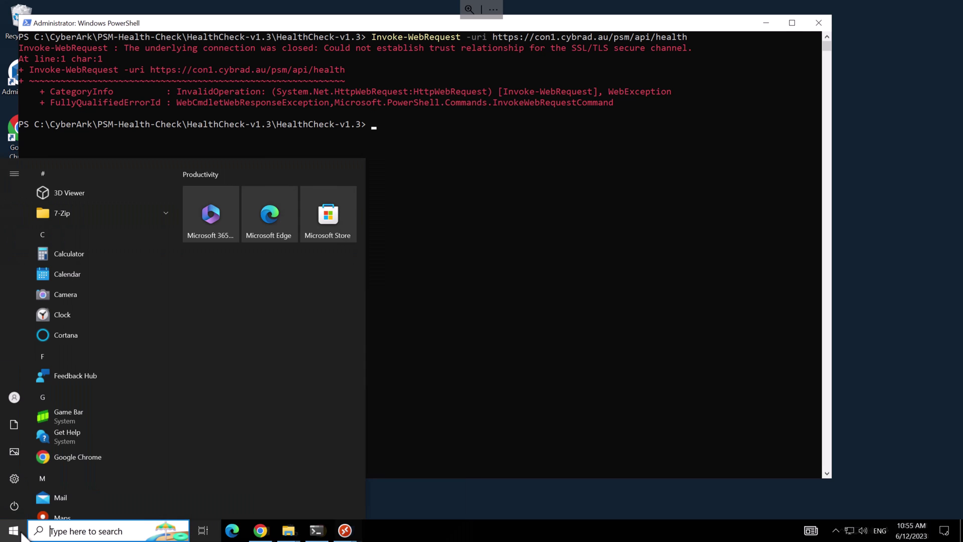
Step: In IIS Manager, create a self-signed server certificate named con1.cybrad.au
left_click(23, 534)
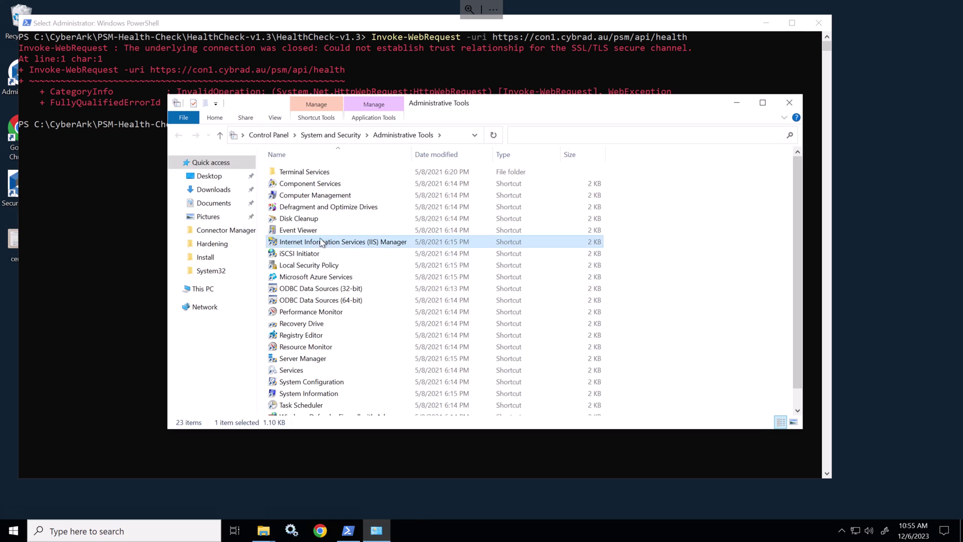
double_click(280, 243)
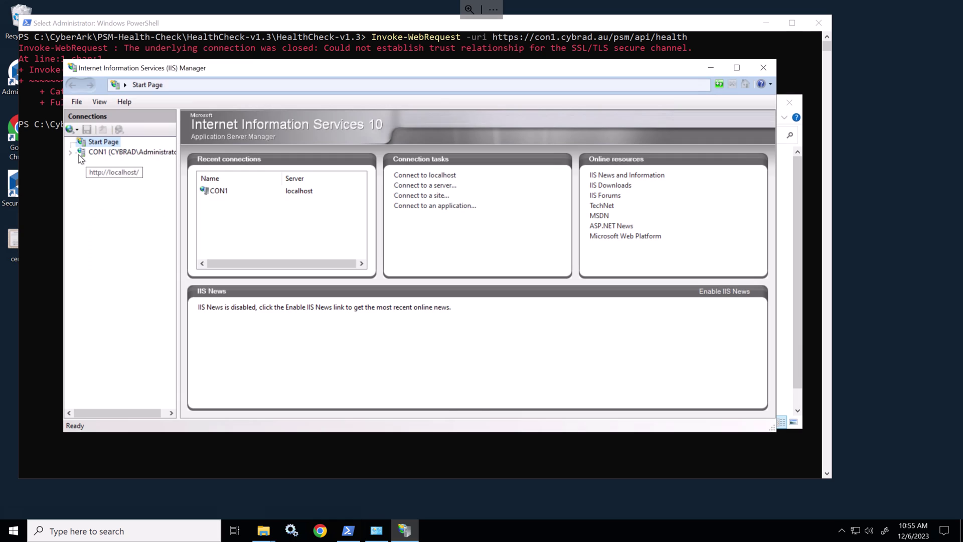
left_click(80, 152)
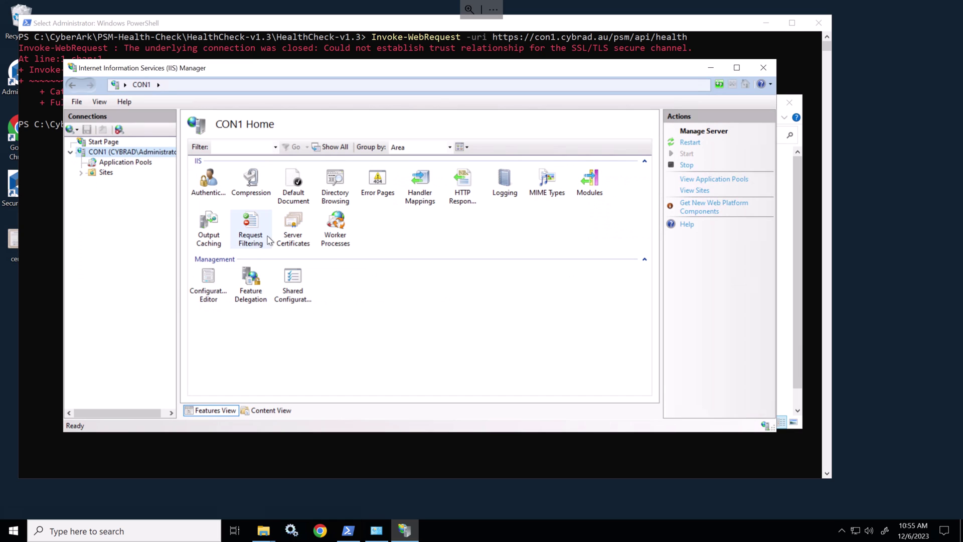
left_click(296, 227)
double_click(296, 226)
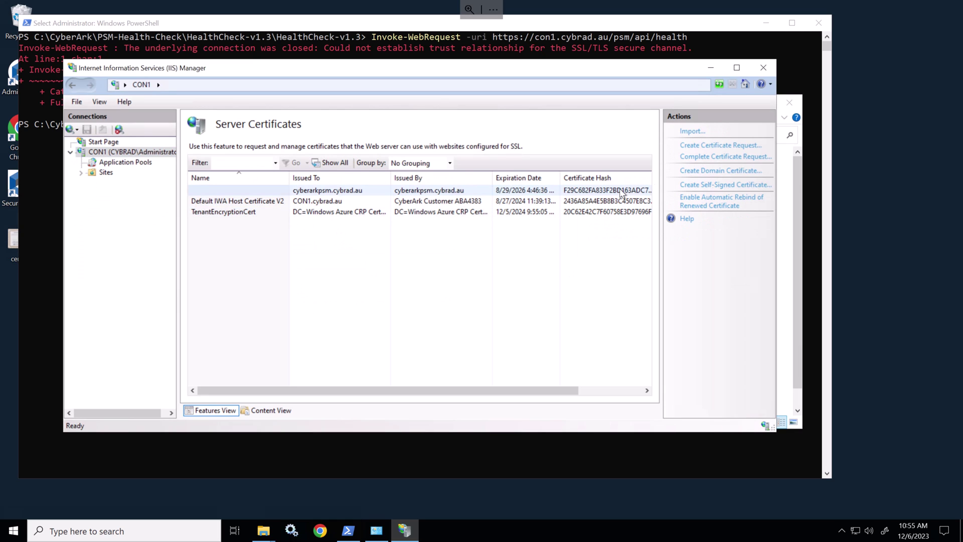
left_click(721, 186)
type("con1.cybrad.au")
left_click(520, 376)
Step: Switch Default Web Site's https 443 binding to the con1.cybrad.au certificate and restart IIS
left_click(81, 172)
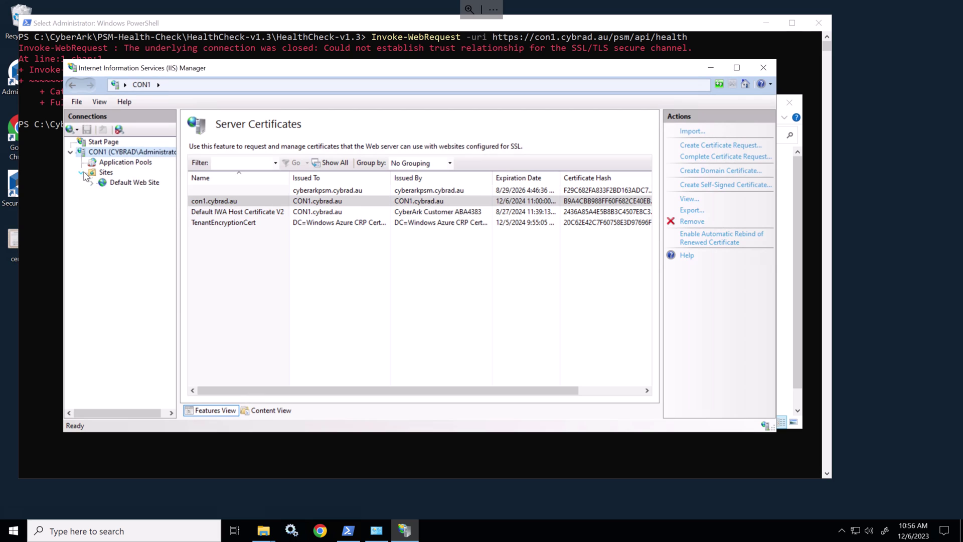
right_click(111, 186)
left_click(154, 247)
left_click(357, 186)
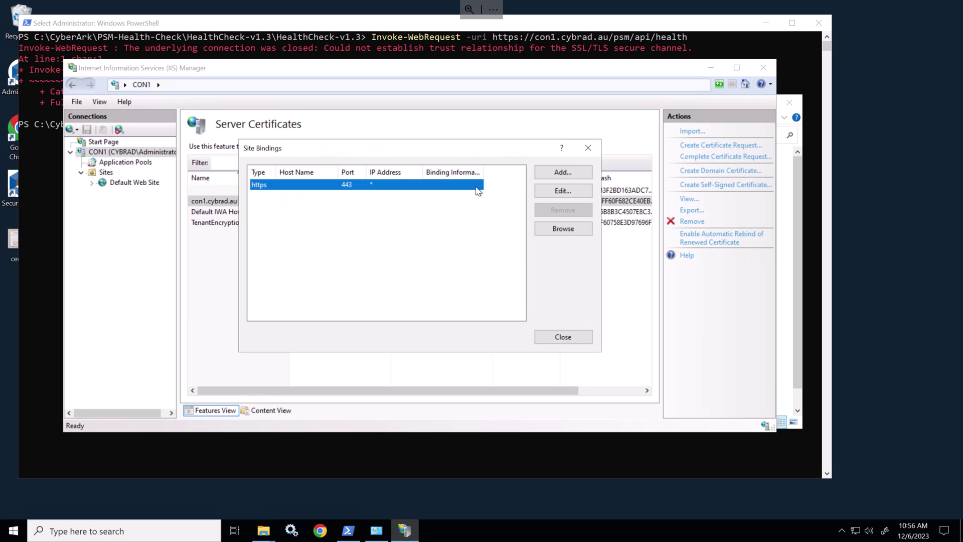
left_click(573, 197)
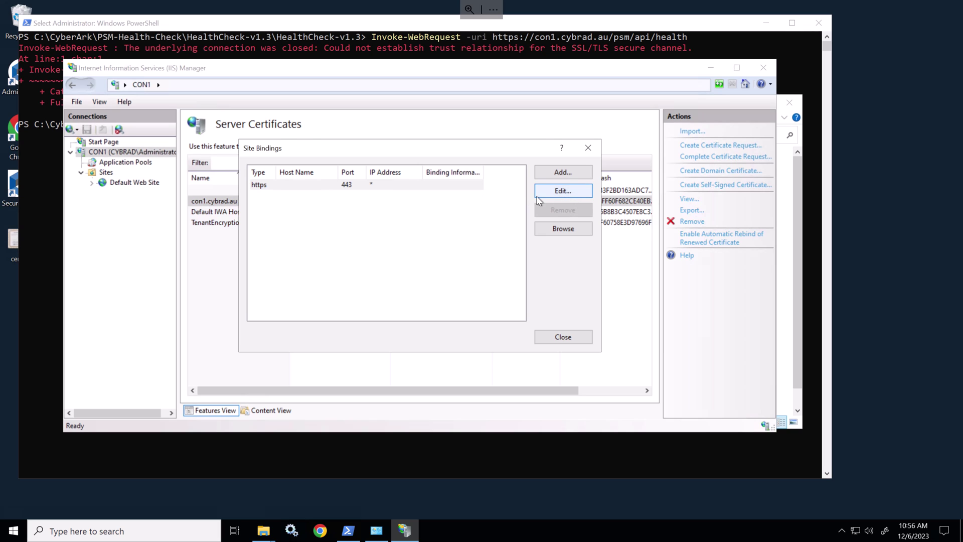
left_click(335, 317)
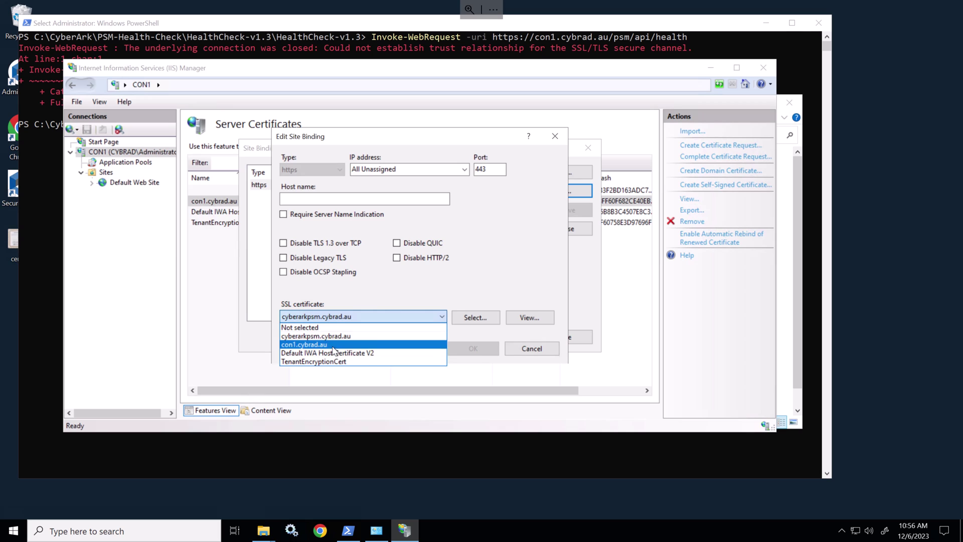
left_click(334, 345)
left_click(473, 349)
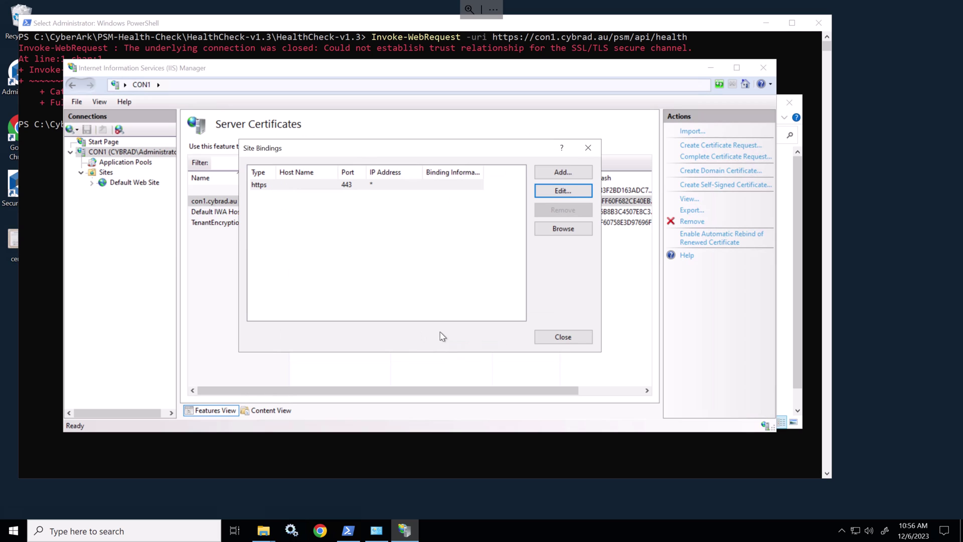
left_click(549, 342)
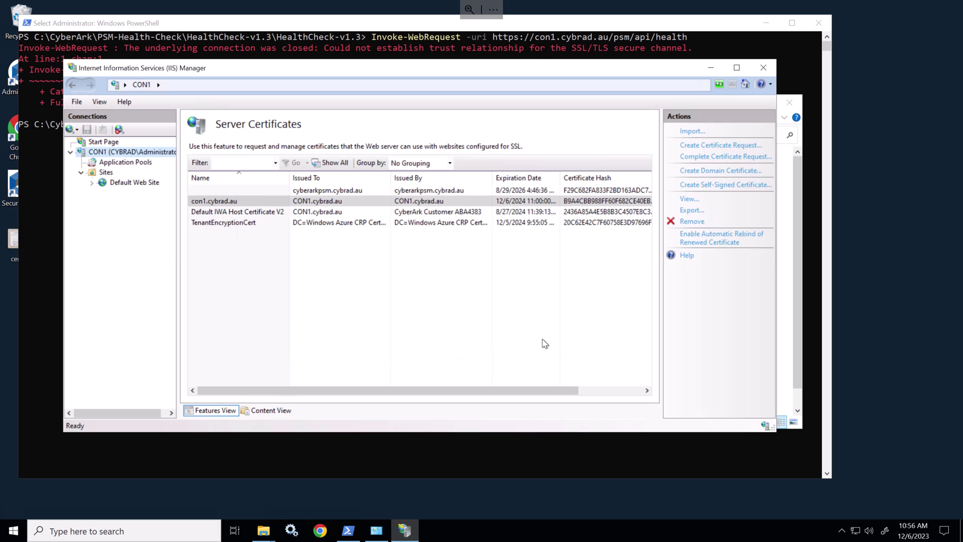
left_click(124, 152)
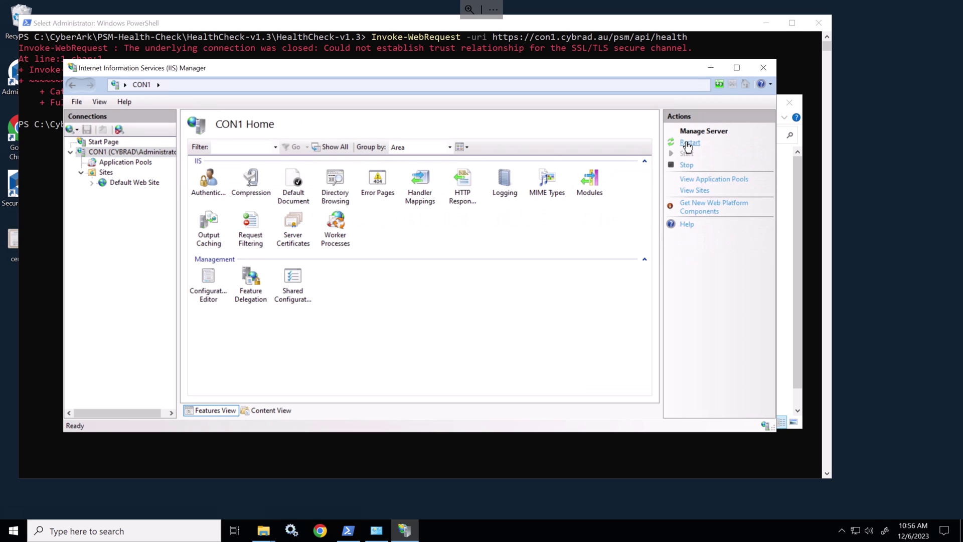
left_click(686, 143)
Step: Stop the CyberArk Privileged Session Manager service in Services
left_click(529, 47)
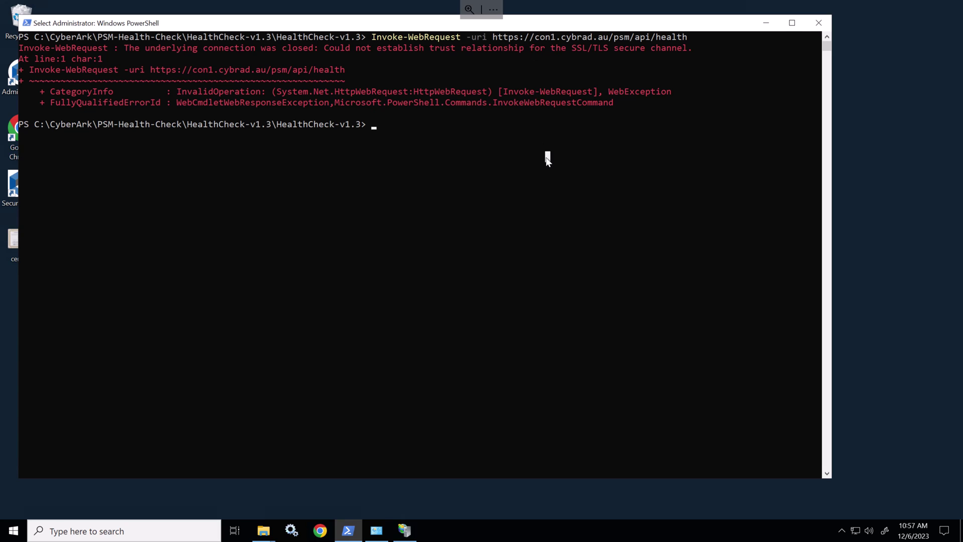
key("Up")
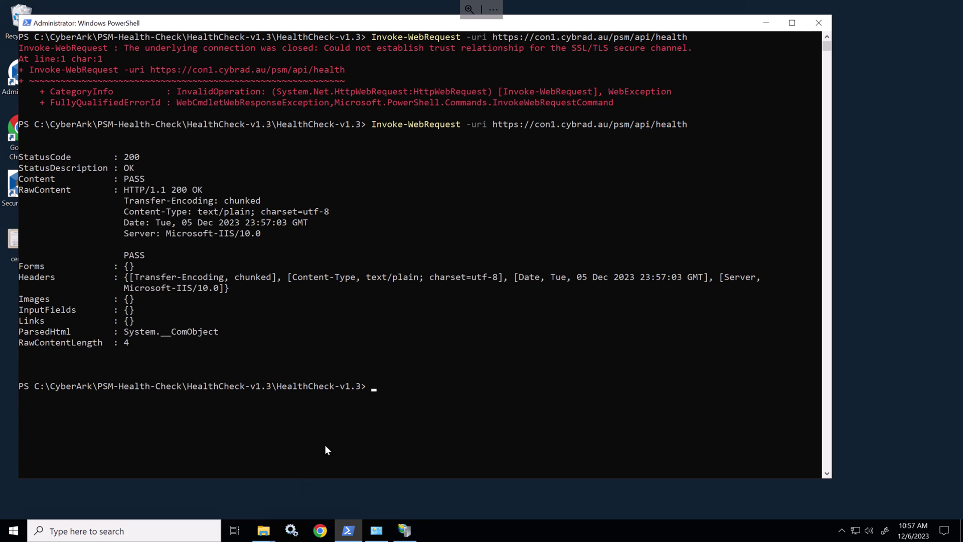
left_click(302, 522)
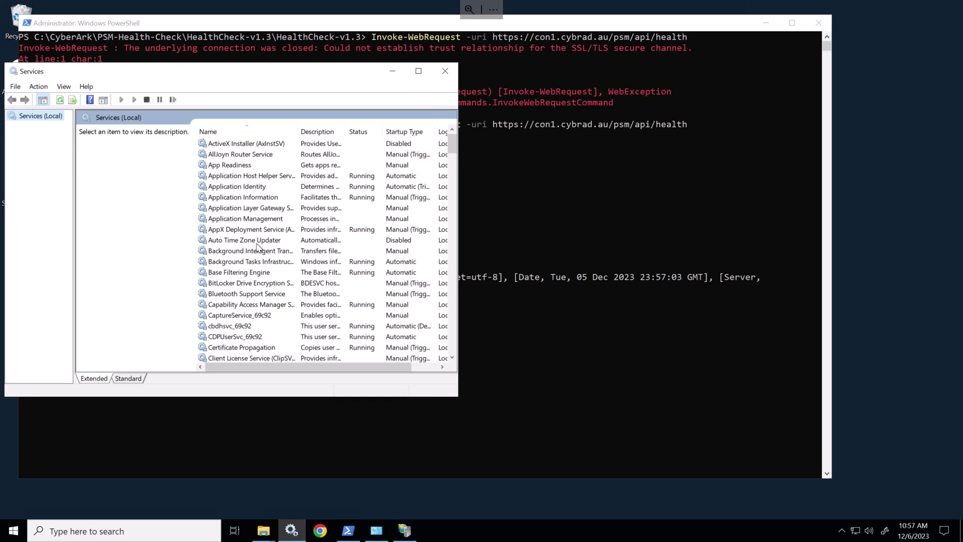
left_click(256, 243)
type("cy")
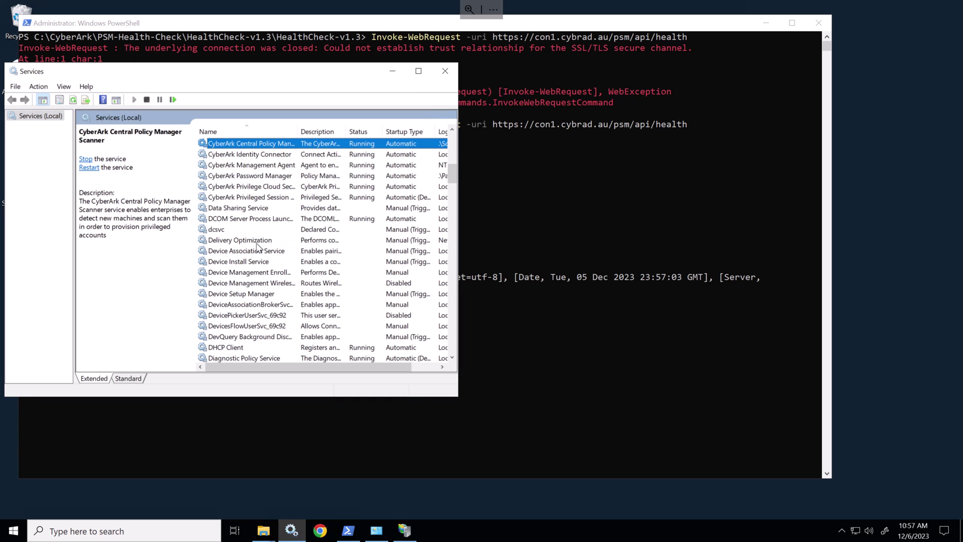
left_click(251, 198)
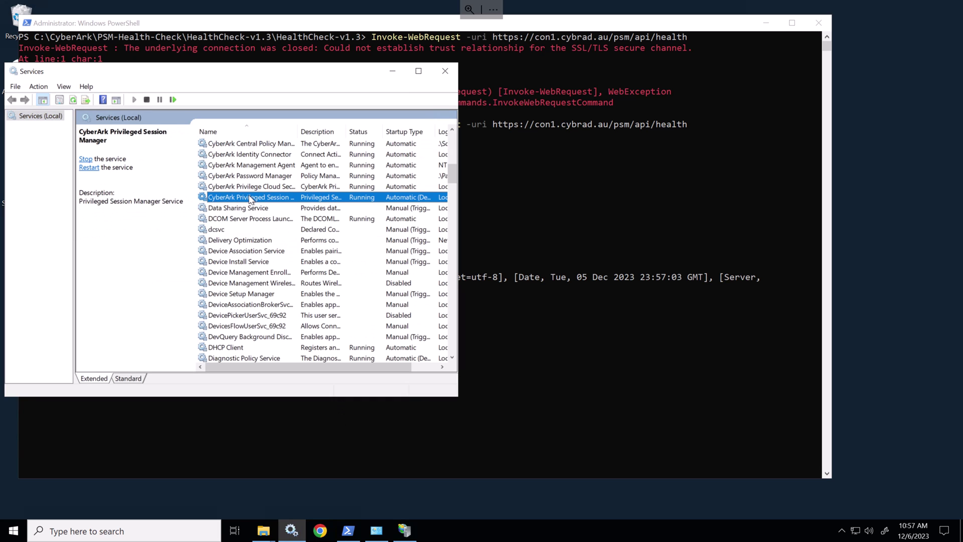
right_click(252, 200)
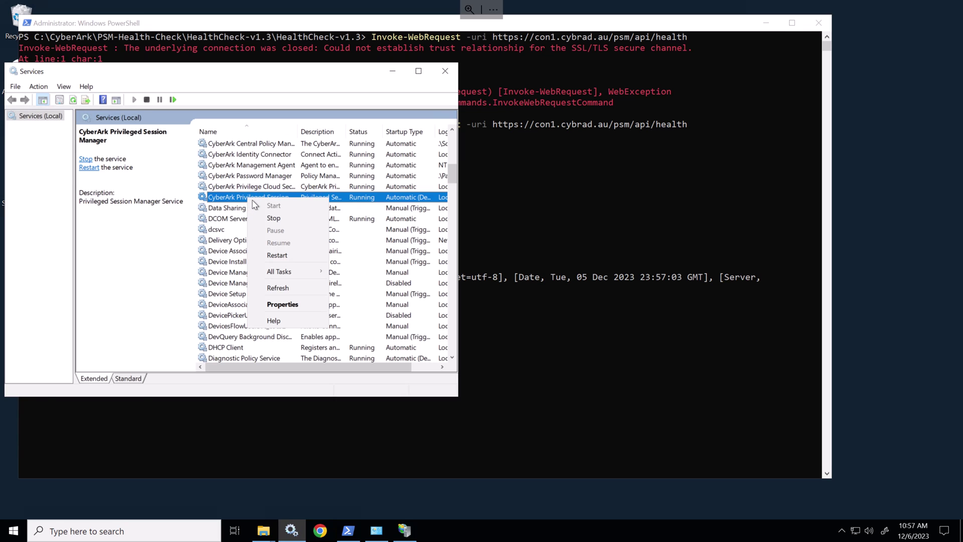
left_click(274, 218)
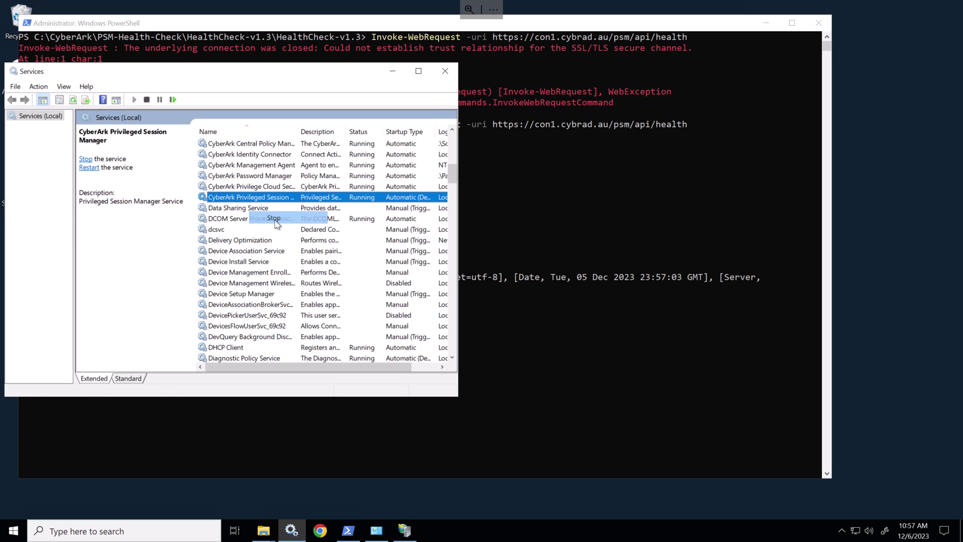
Step: Rerun the con1 health check and see it return FAIL
left_click(524, 239)
key("Up")
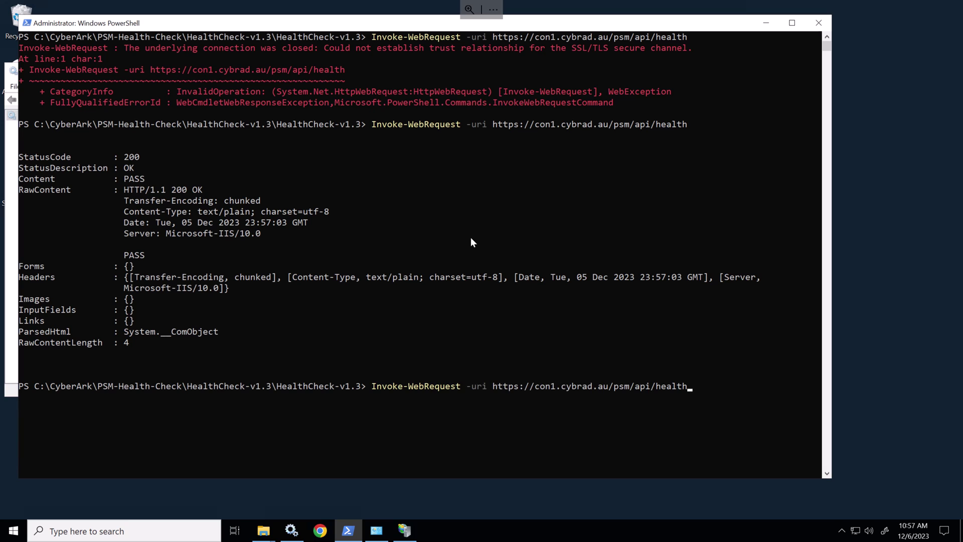
key("Return")
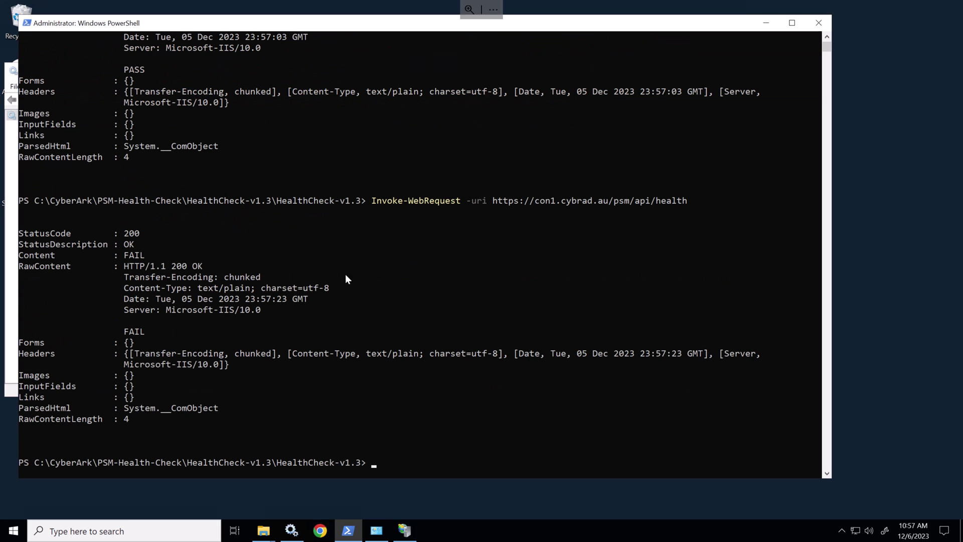
left_click_drag(122, 255, 145, 255)
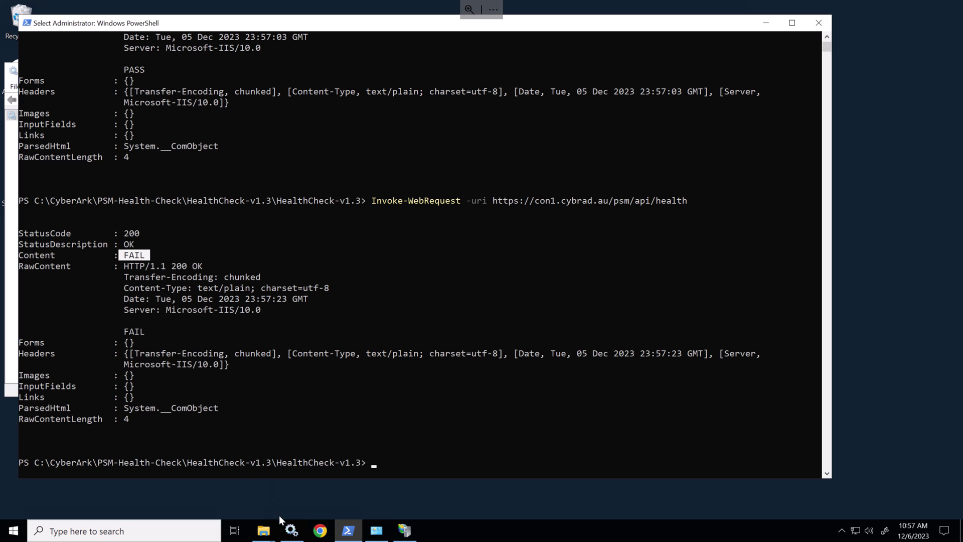
Step: Start the PSM service again and rerun the health check, now returning PASS
mouse_move(292, 530)
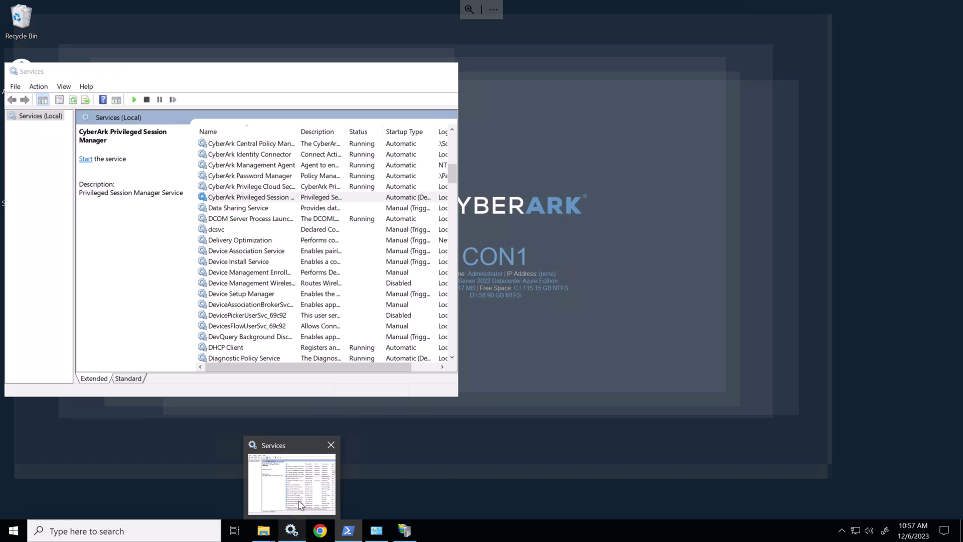
left_click(300, 505)
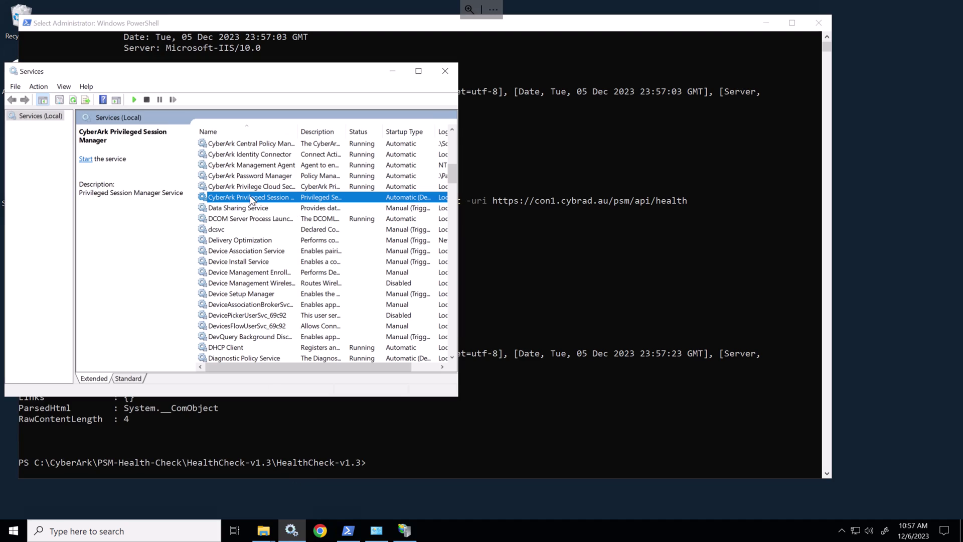
right_click(251, 200)
left_click(274, 203)
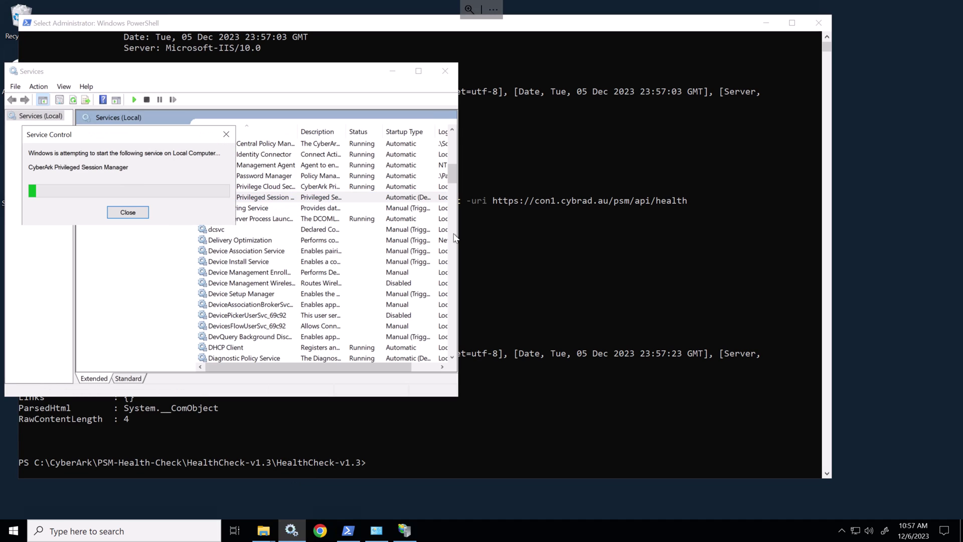
left_click(516, 240)
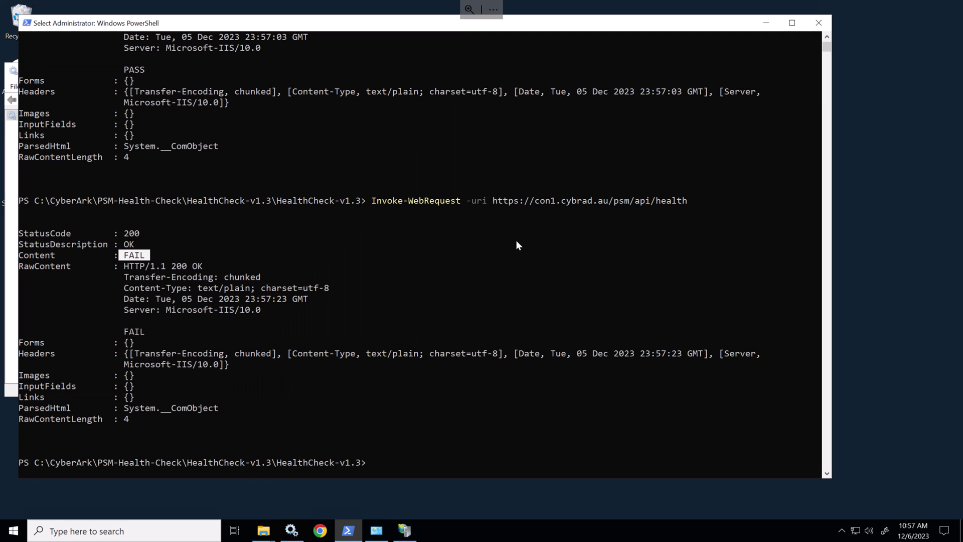
key("Escape")
key("Up")
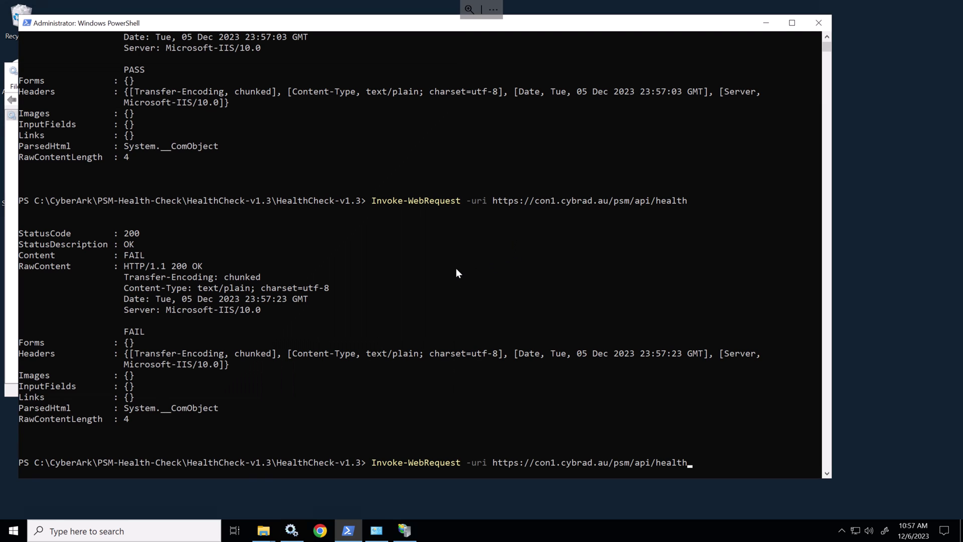
key("Return")
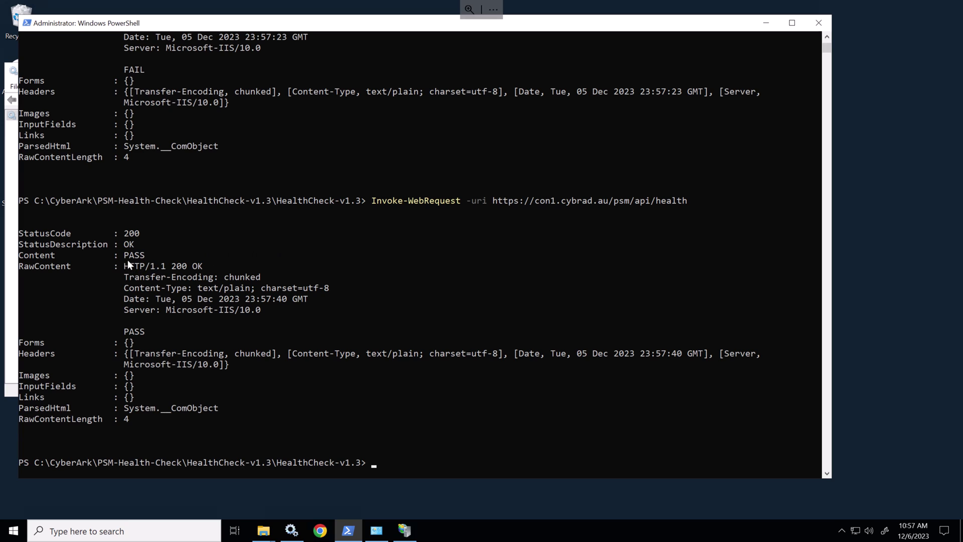
double_click(589, 201)
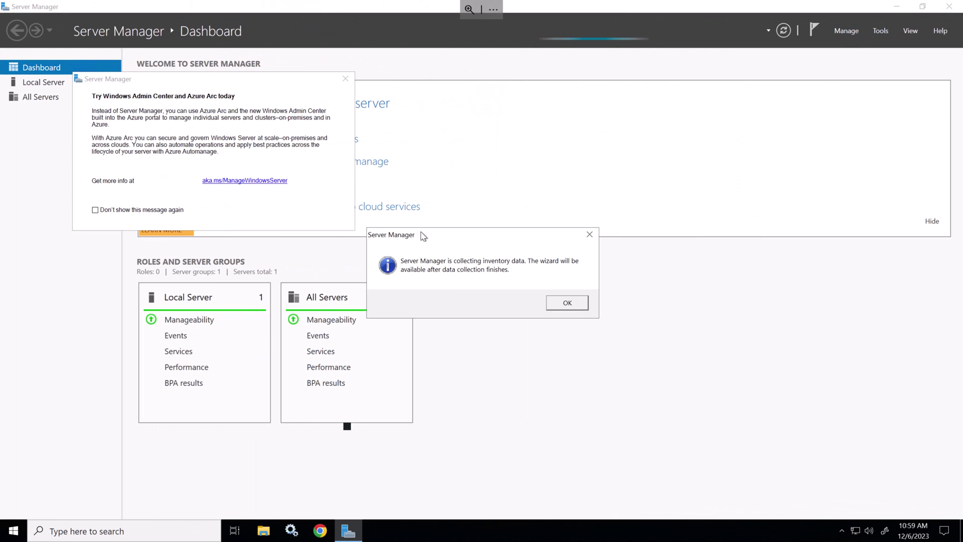
Step: On CON2, run the con2 health check, stop the PSM service, and rerun to see FAIL
left_click(563, 301)
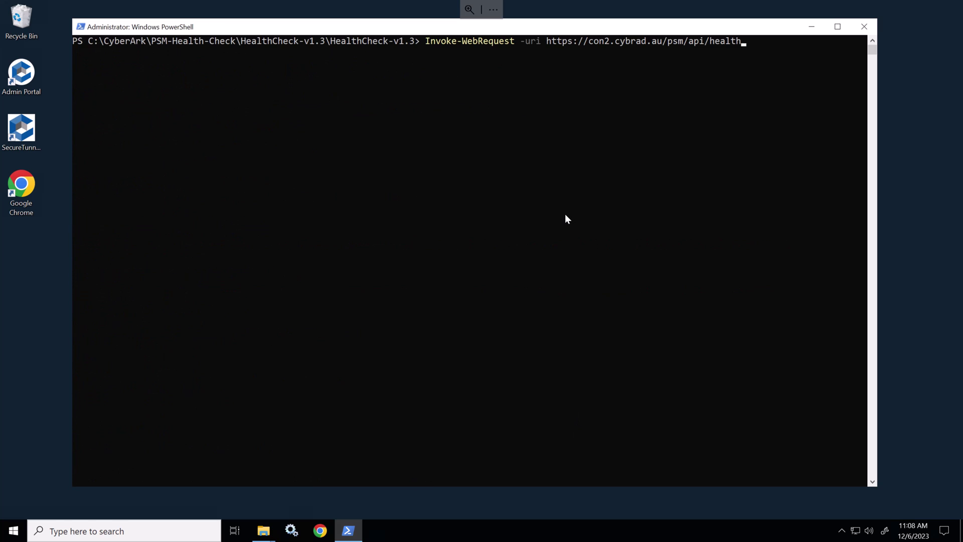
key("Return")
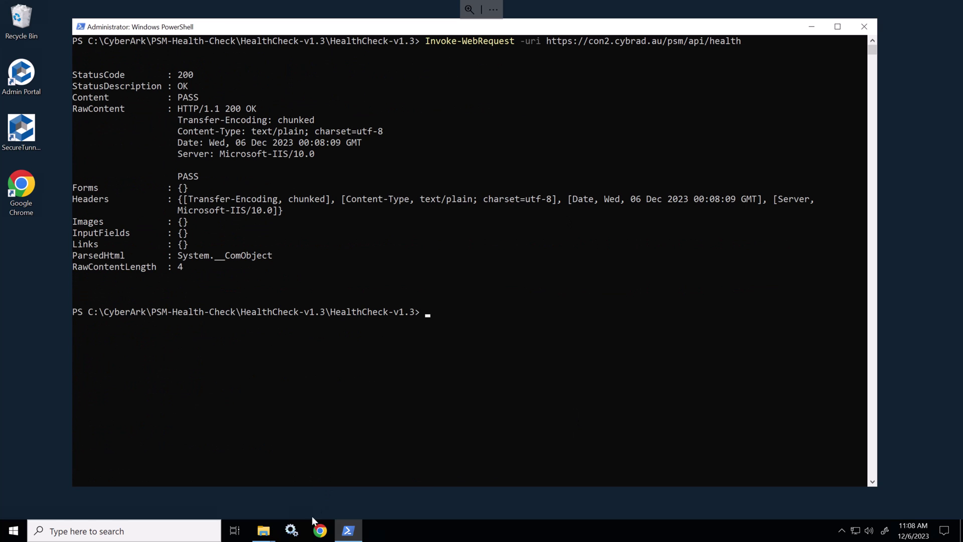
left_click(291, 530)
left_click(192, 71)
left_click(510, 191)
key("Up")
key("Return")
Step: Start CON2's PSM service again and rerun the health check, now returning PASS
left_click(68, 244)
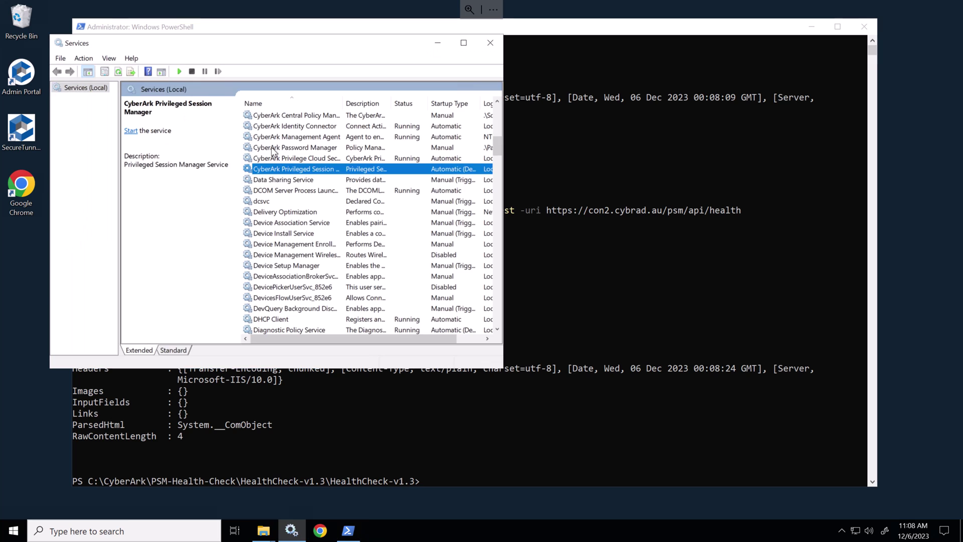
left_click(180, 71)
left_click(603, 251)
key("Up")
key("Return")
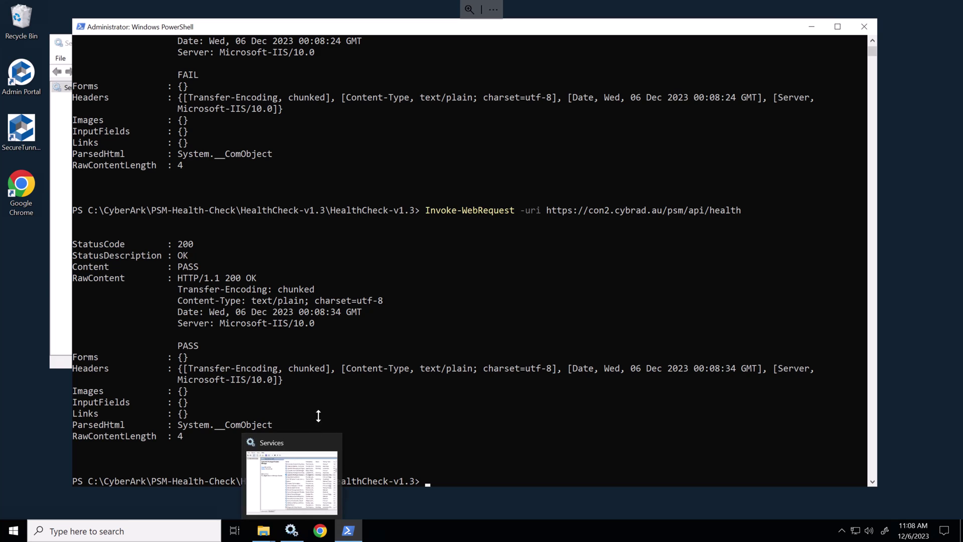
left_click(343, 391)
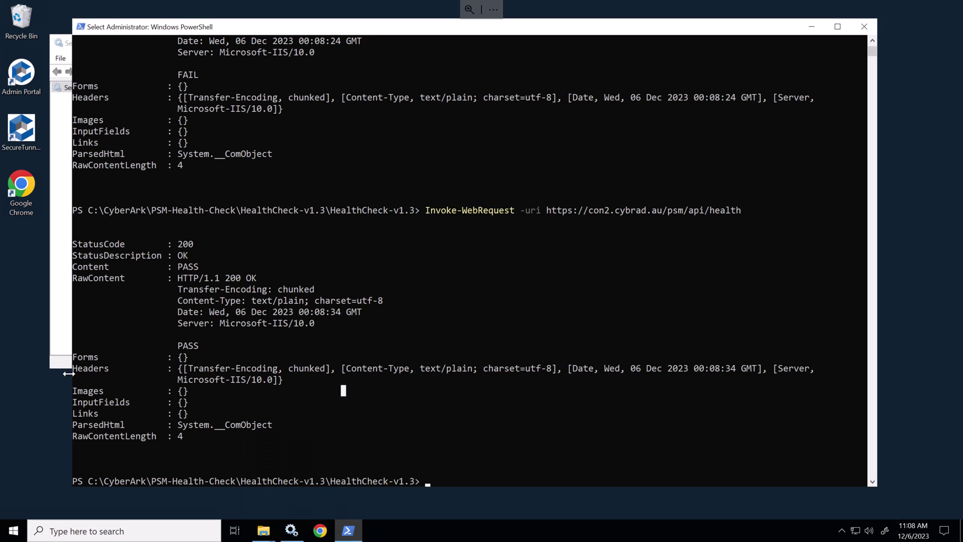
Step: Launch IIS Manager from the Windows Server administrative tools
left_click(14, 531)
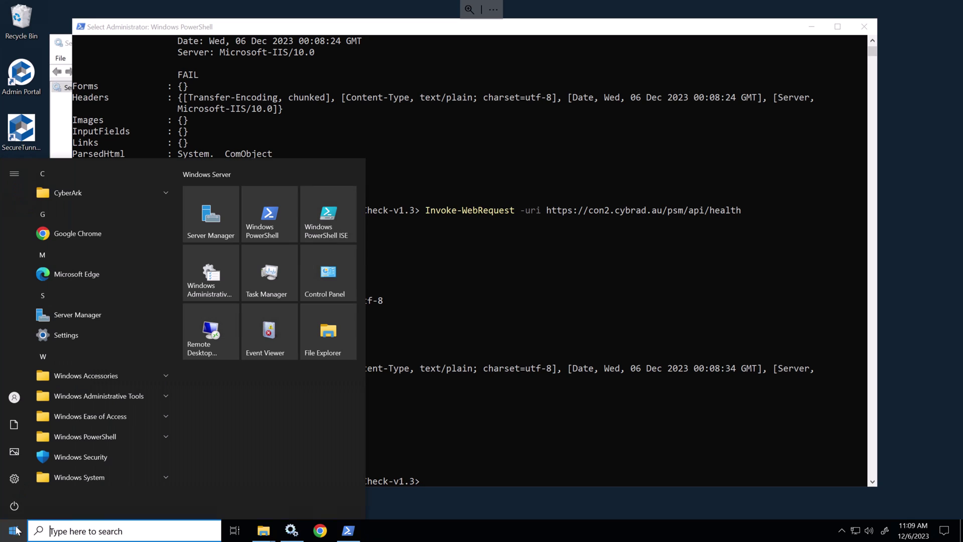
key("Escape")
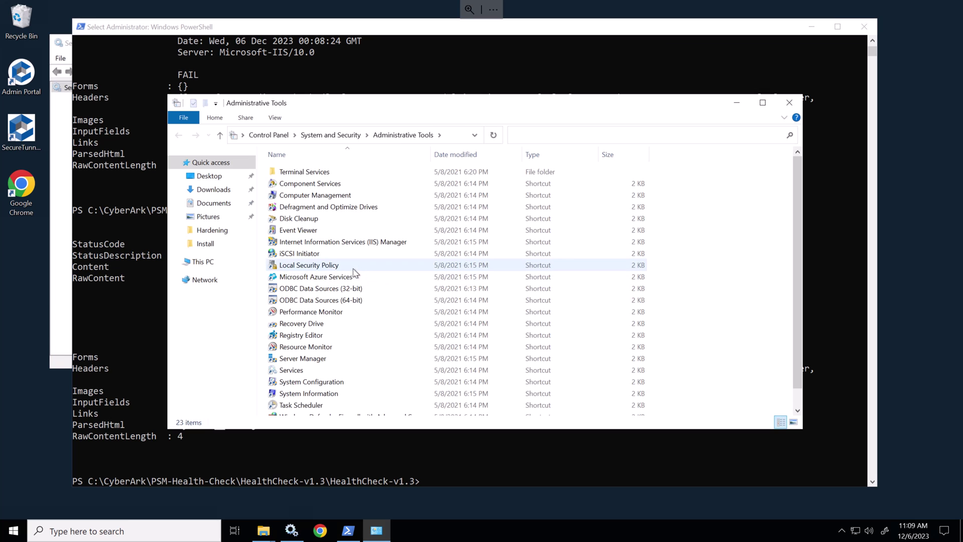
double_click(333, 245)
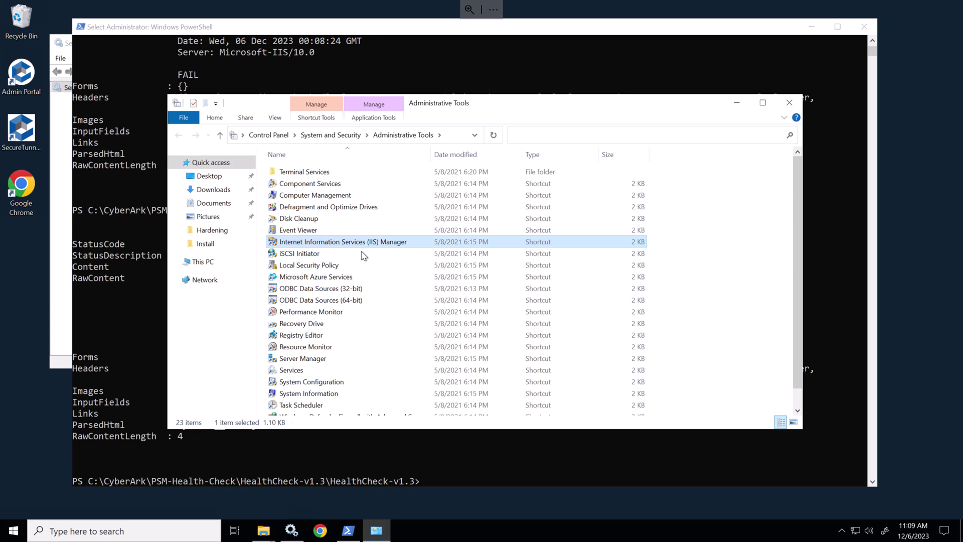
Step: Add an http port 80 binding to CON2's Default Web Site next to https 443
left_click(96, 167)
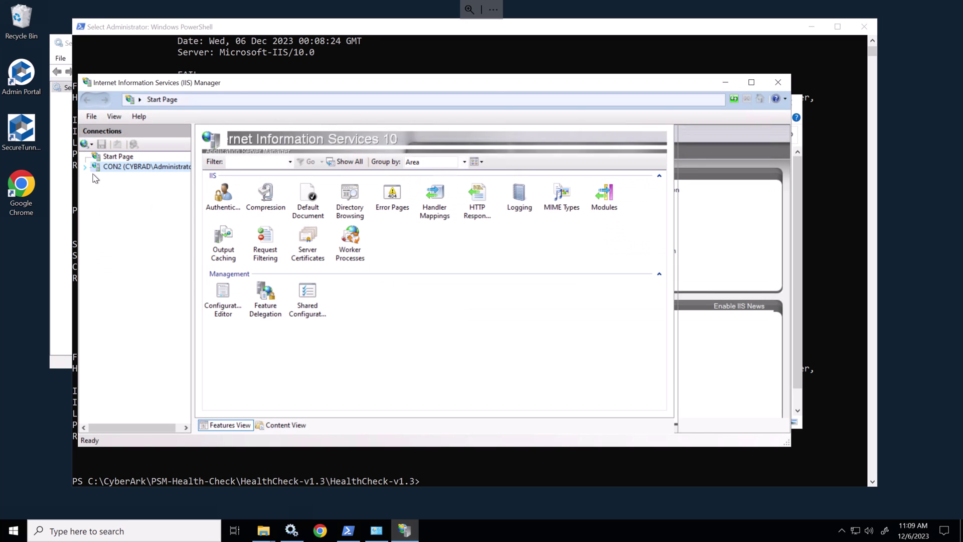
left_click(96, 186)
left_click(107, 197)
right_click(113, 194)
left_click(150, 257)
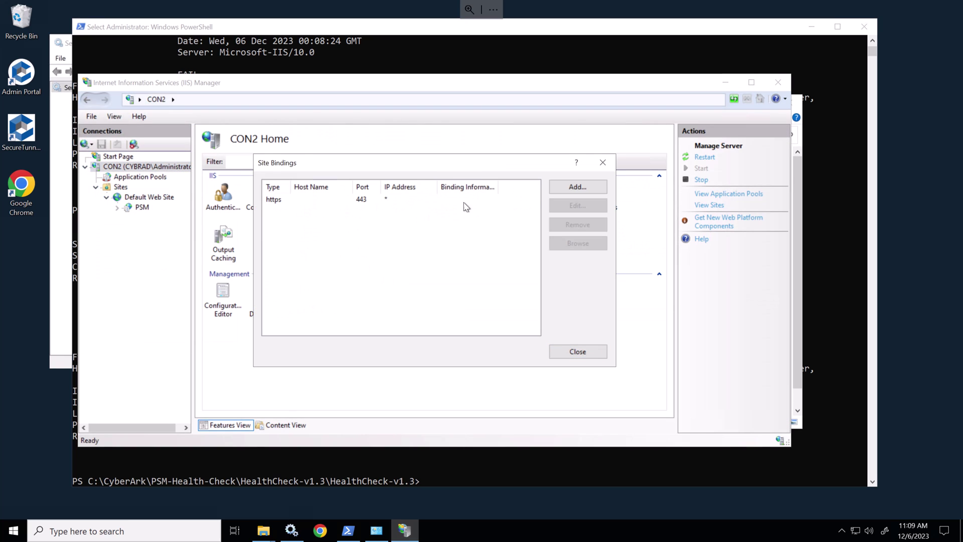
left_click(594, 187)
left_click(356, 213)
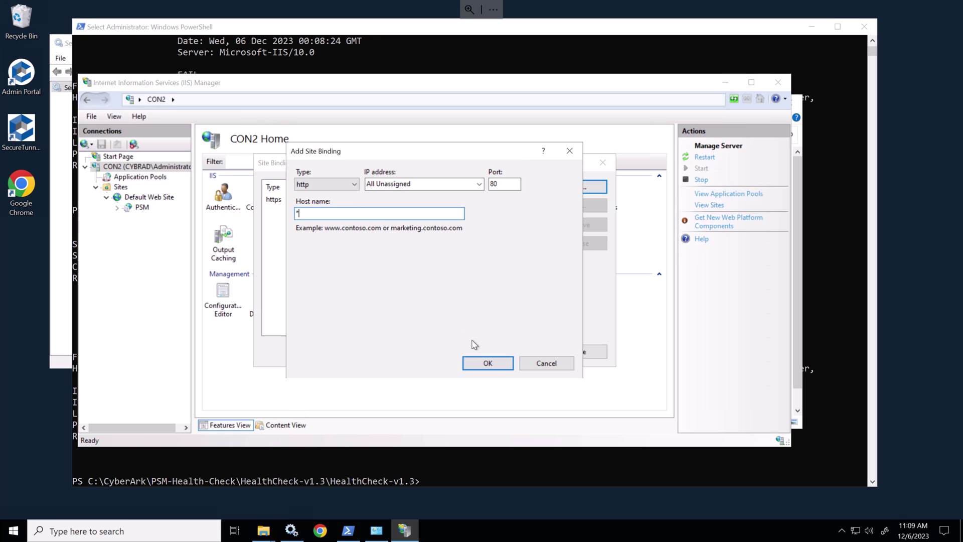
left_click(486, 362)
left_click(577, 351)
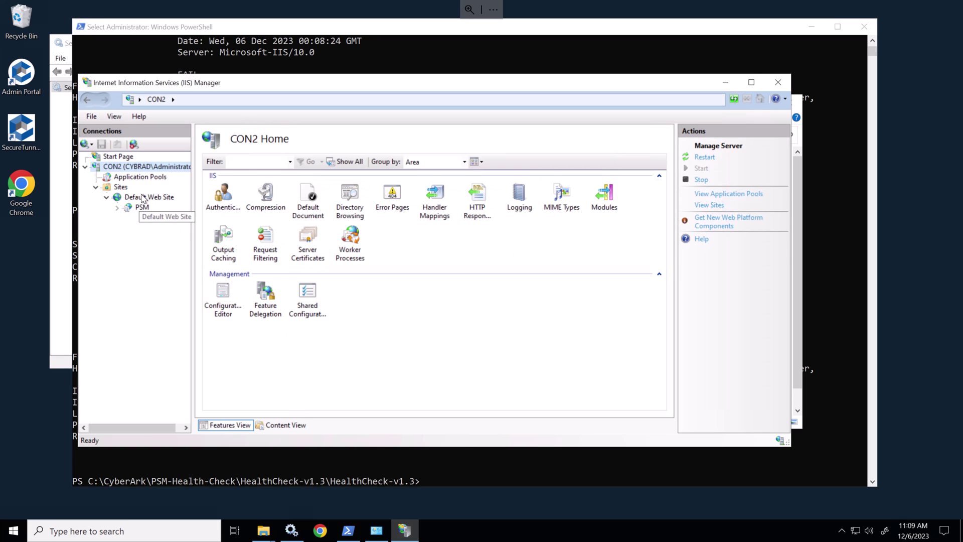
Step: Turn off Require SSL for CON2's PSM application and restart the CON2 web server
left_click(141, 207)
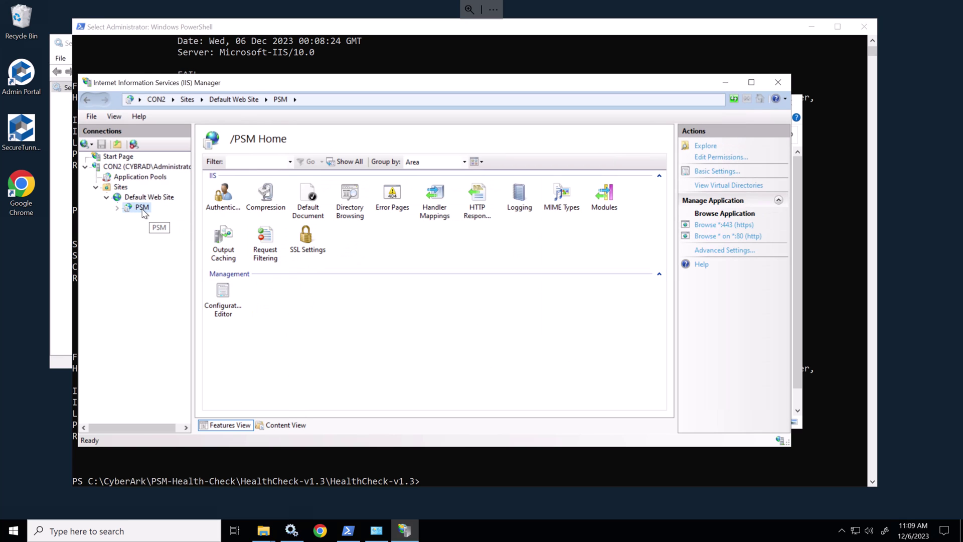
double_click(314, 239)
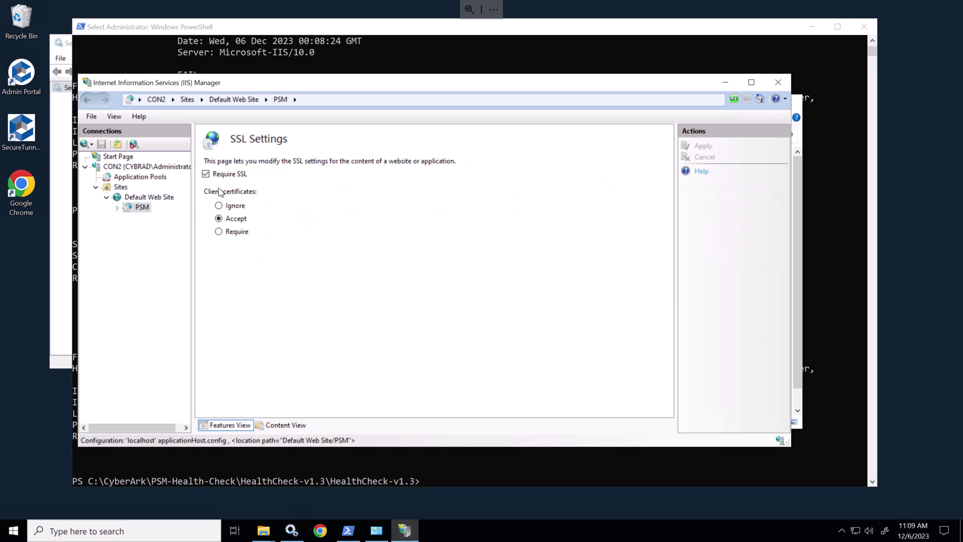
left_click(206, 174)
left_click(703, 146)
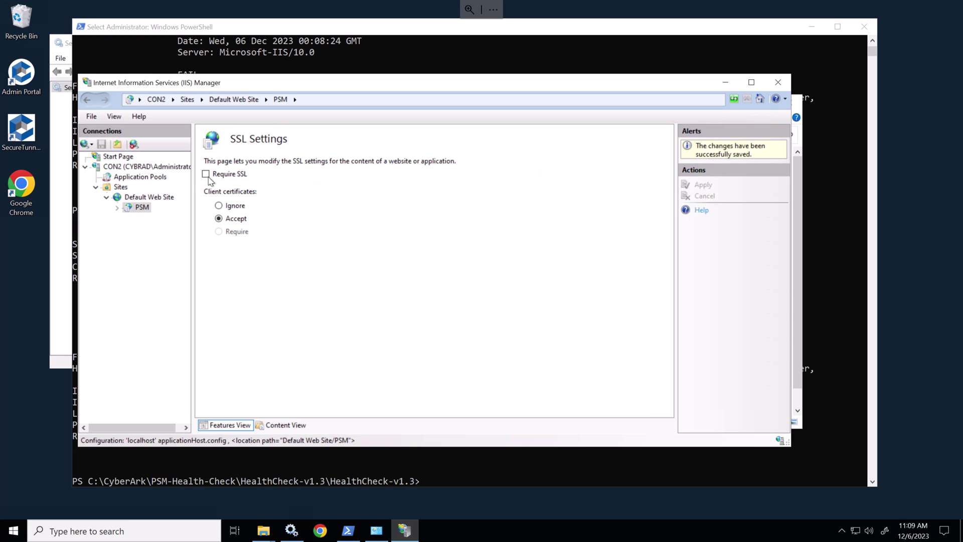
left_click(143, 166)
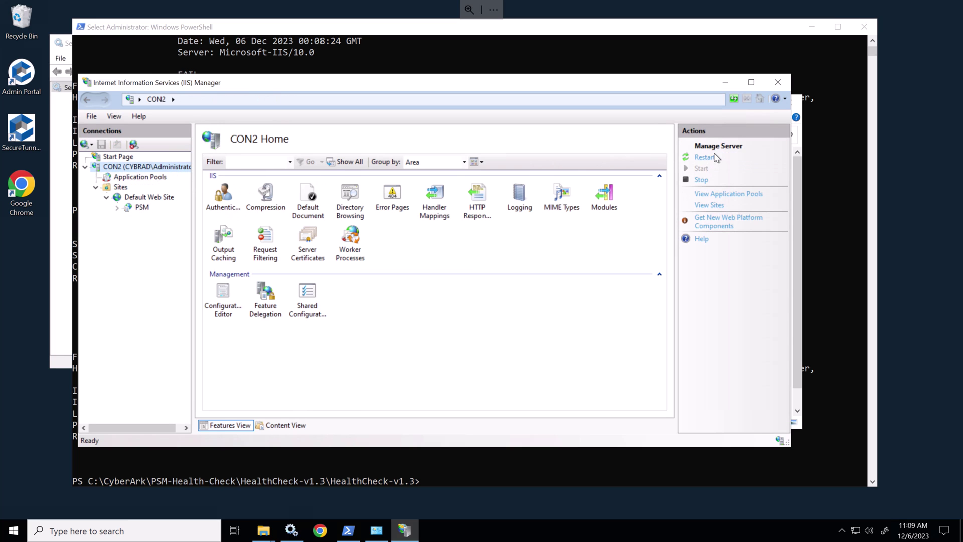
left_click(705, 157)
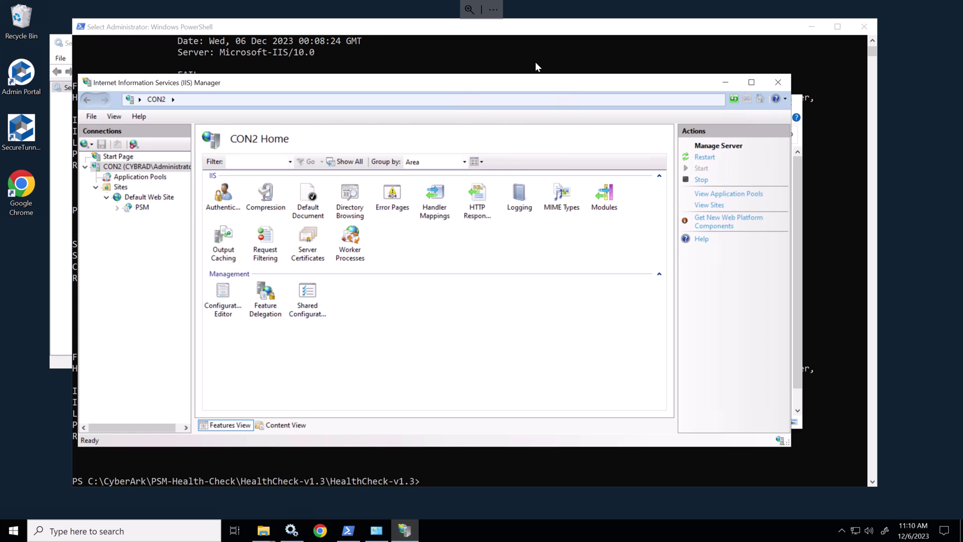
Step: Clear PowerShell and rerun the con2 /psm/api/health Invoke-WebRequest using http instead of https
left_click(536, 63)
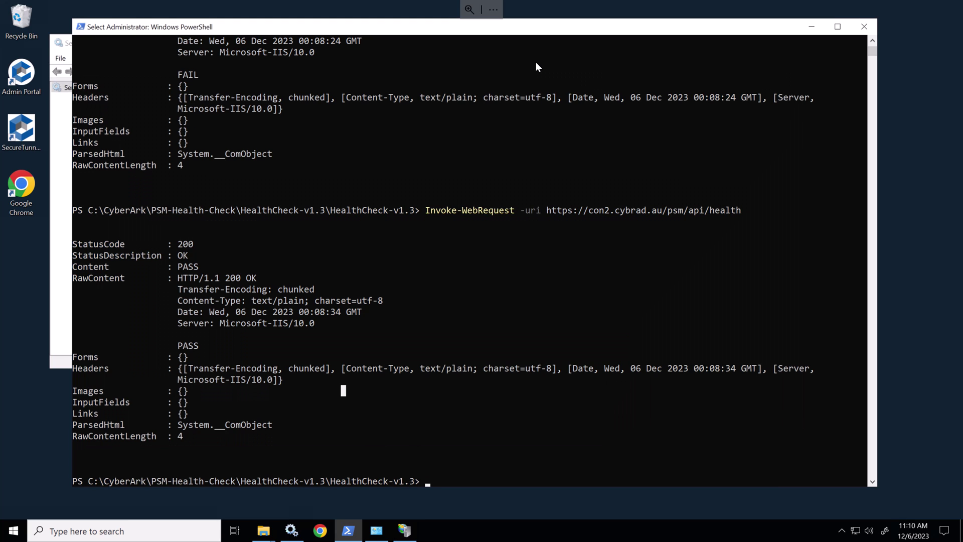
type("cls")
key("Return")
type("Invoke-WebRequest -uri https://con2.cybrad.au/psm/api/health")
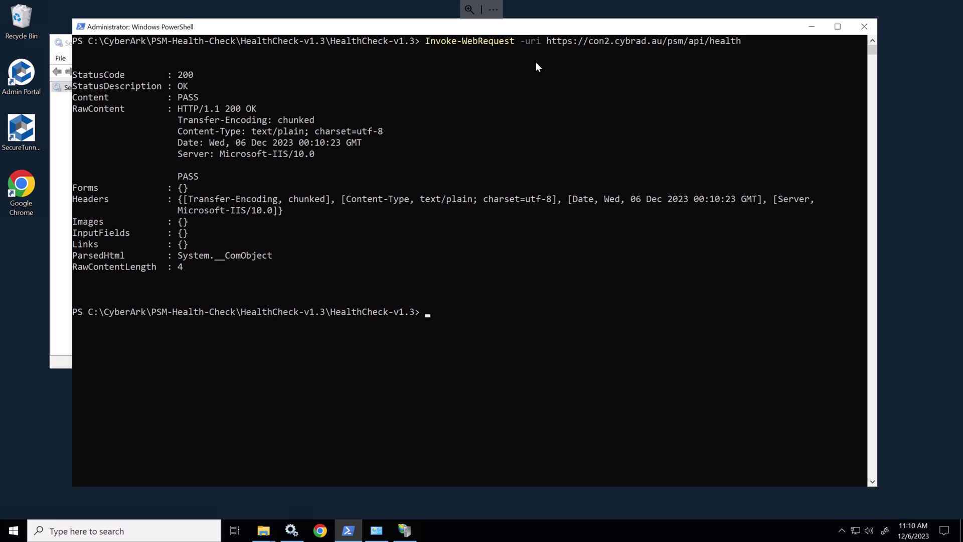
key("Up")
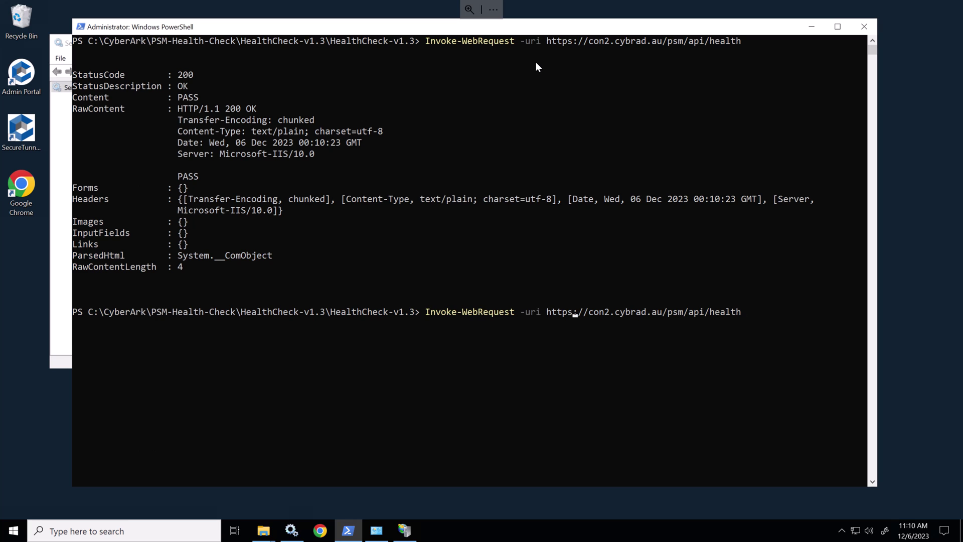
key("BackSpace")
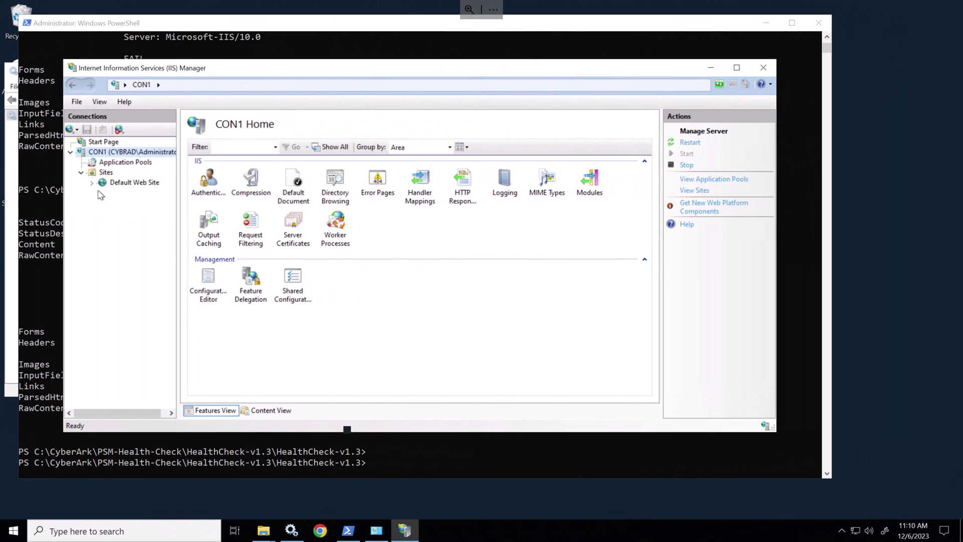
Step: Add an http port 80 binding to CON1's Default Web Site
right_click(104, 183)
left_click(132, 248)
left_click(92, 183)
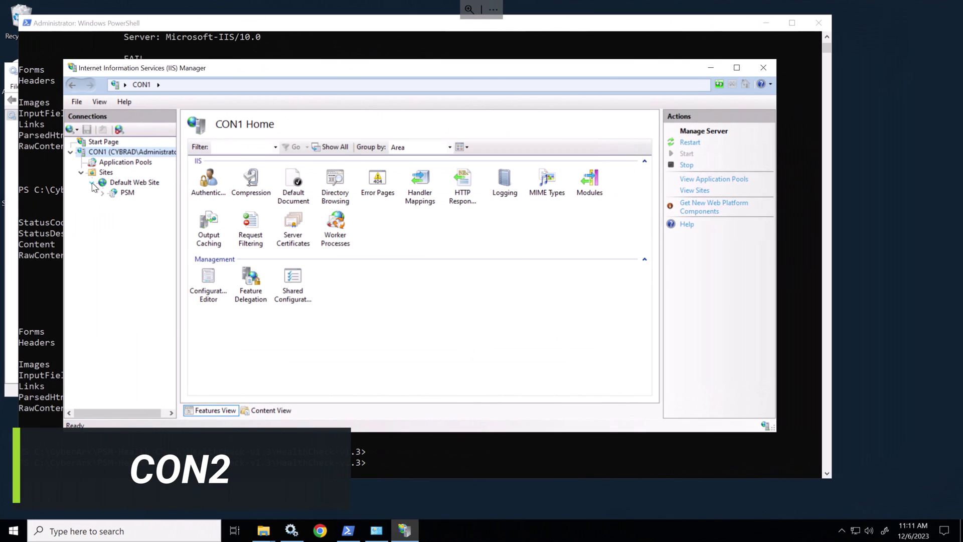
Step: Turn off Require SSL for CON1's PSM application and restart the CON1 web server
left_click(127, 192)
double_click(298, 233)
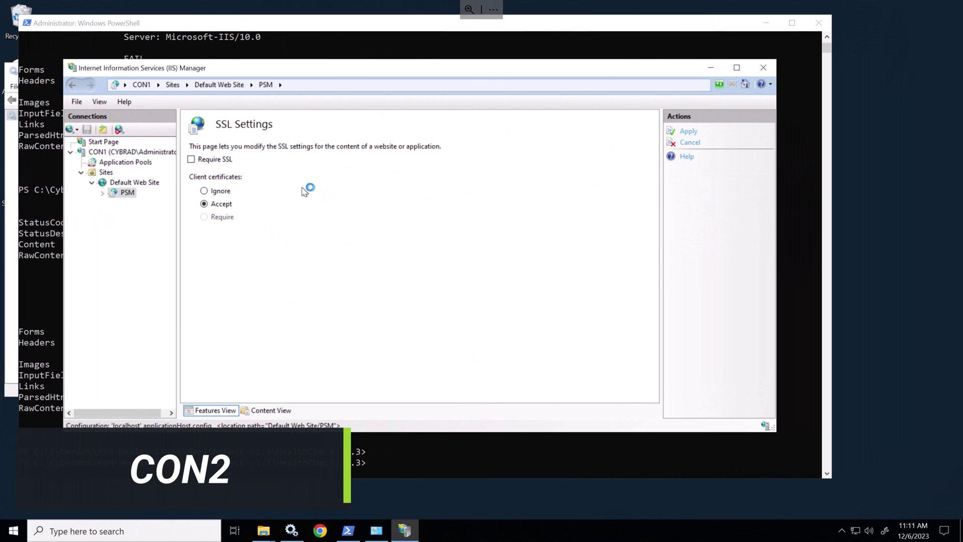
left_click(685, 132)
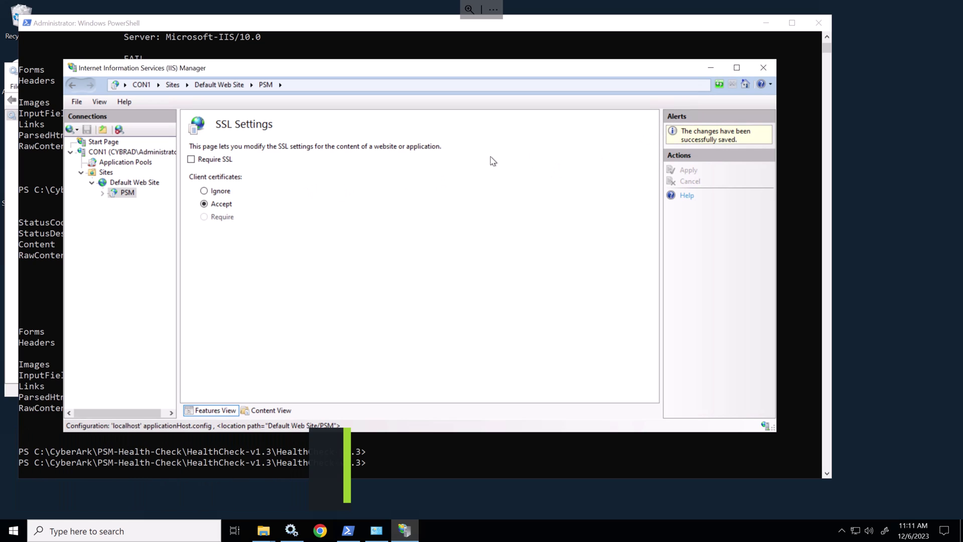
right_click(92, 153)
left_click(92, 154)
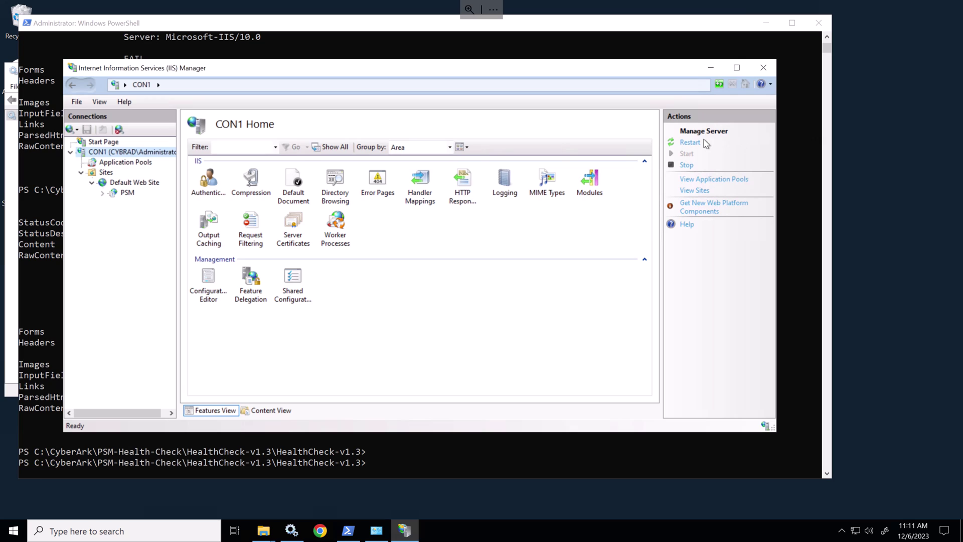
left_click(698, 143)
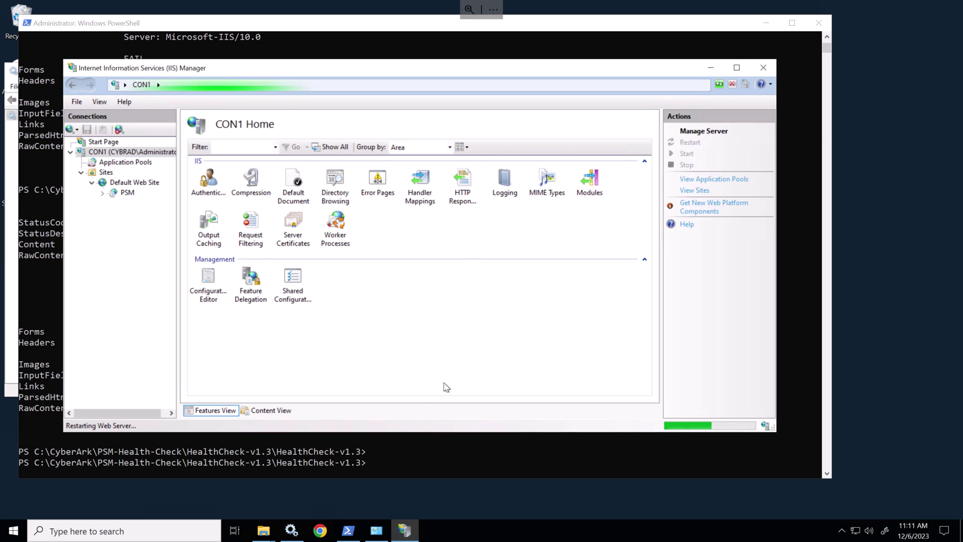
Step: Clear PowerShell and rerun the con1 health check over plain http
left_click(390, 451)
key("Return")
key("Return")
type("c")
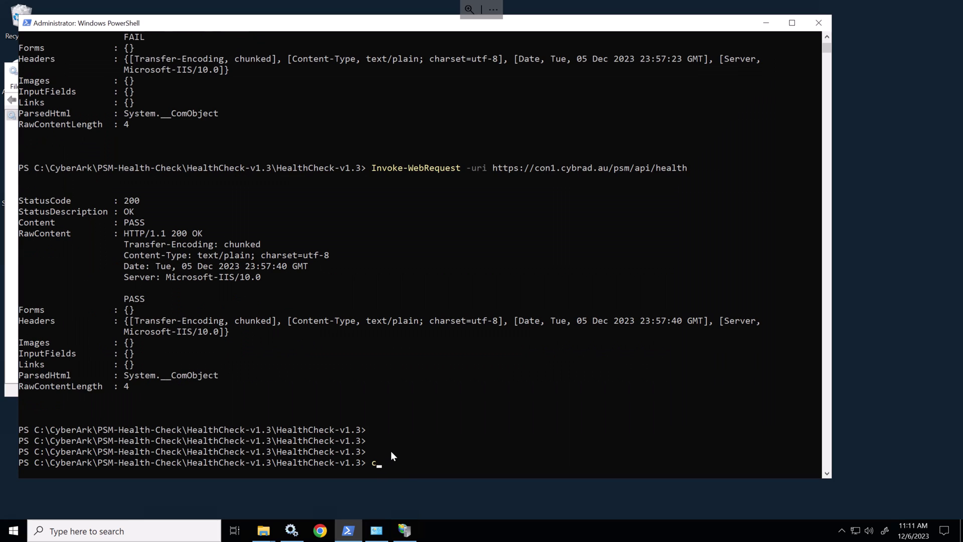
key("Return")
key("Up")
key("Up")
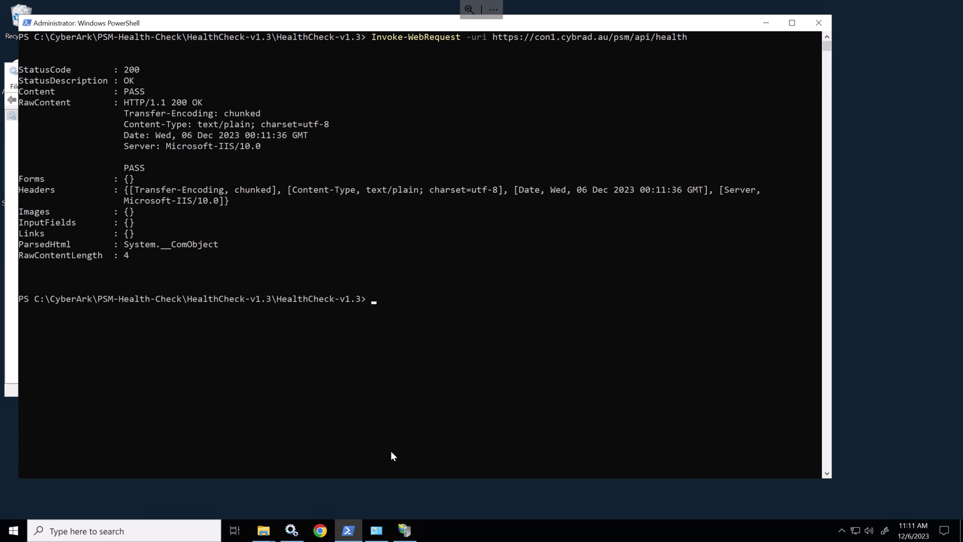
key("Return")
key("Return")
key("Up")
key("Left")
key("Left")
key("Left")
key("Left")
key("Left")
key("Left")
key("Left")
key("Left")
key("Left")
key("Left")
key("Left")
key("Left")
key("Left")
key("Left")
key("Left")
key("Left")
key("Left")
key("Left")
key("Left")
key("Left")
key("Right")
key("Right")
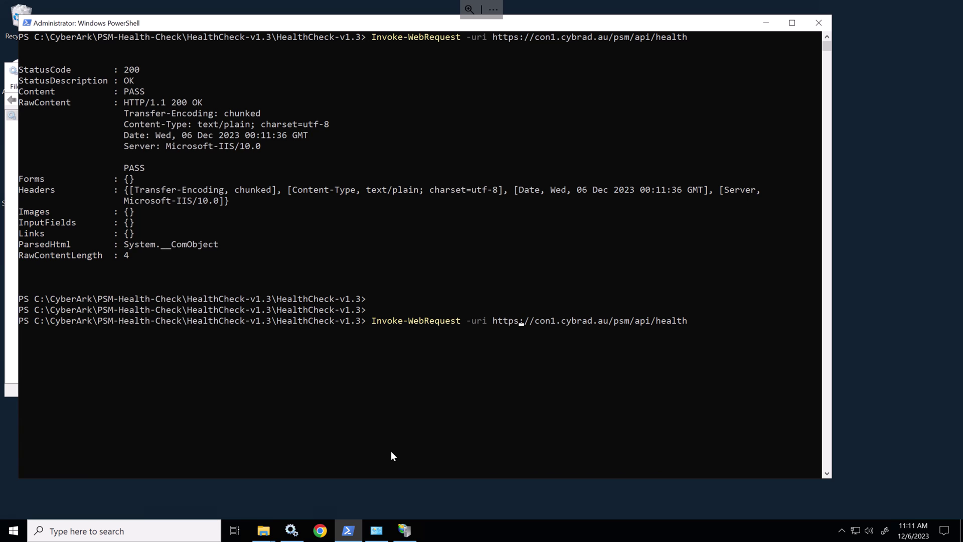
key("BackSpace")
key("Return")
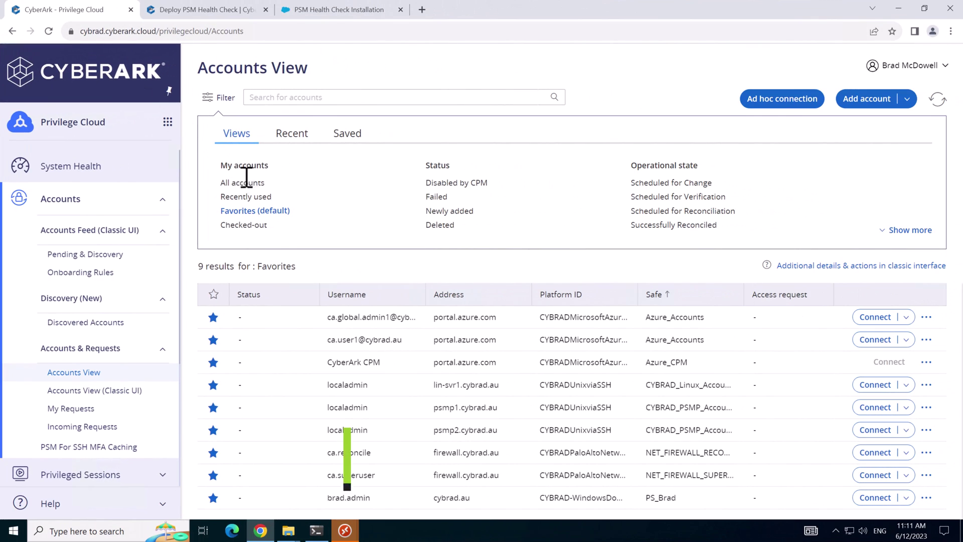
Step: Open Administration > Configuration Options and list the configured PSM servers
scroll(119, 352, "down", 2)
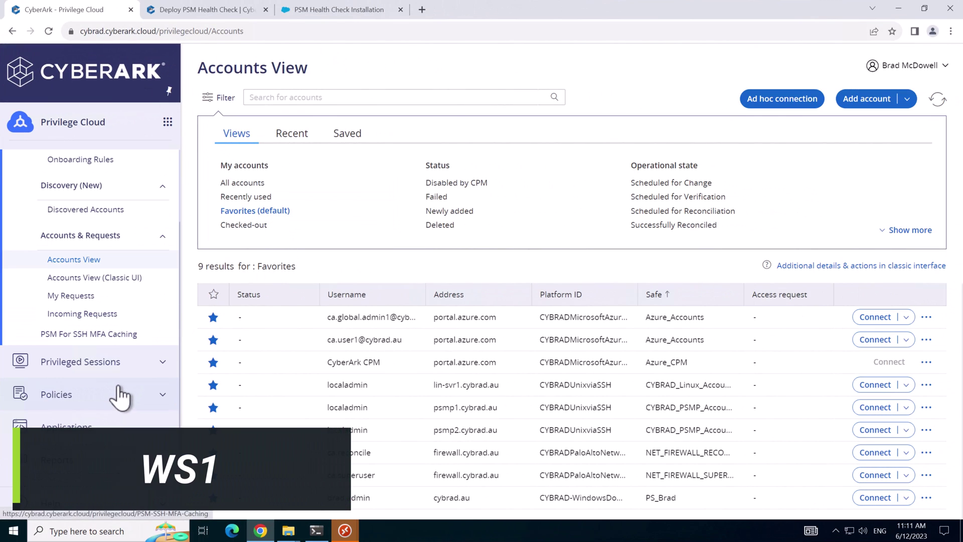
scroll(103, 401, "down", 2)
left_click(75, 413)
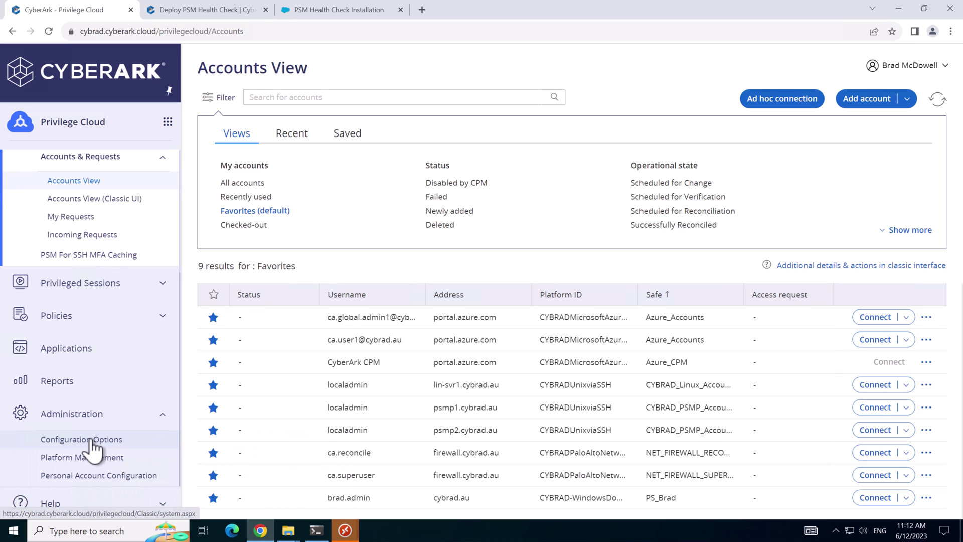
left_click(93, 440)
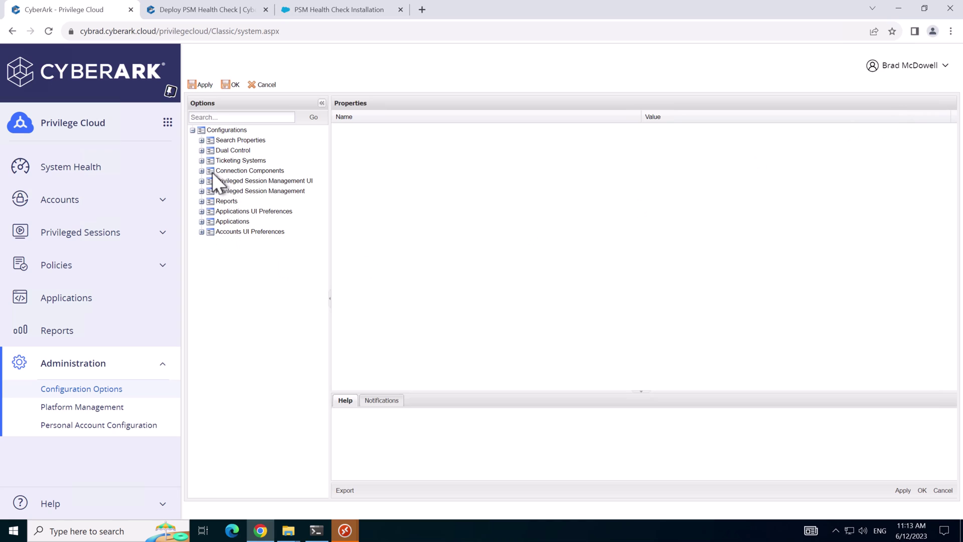
left_click(202, 191)
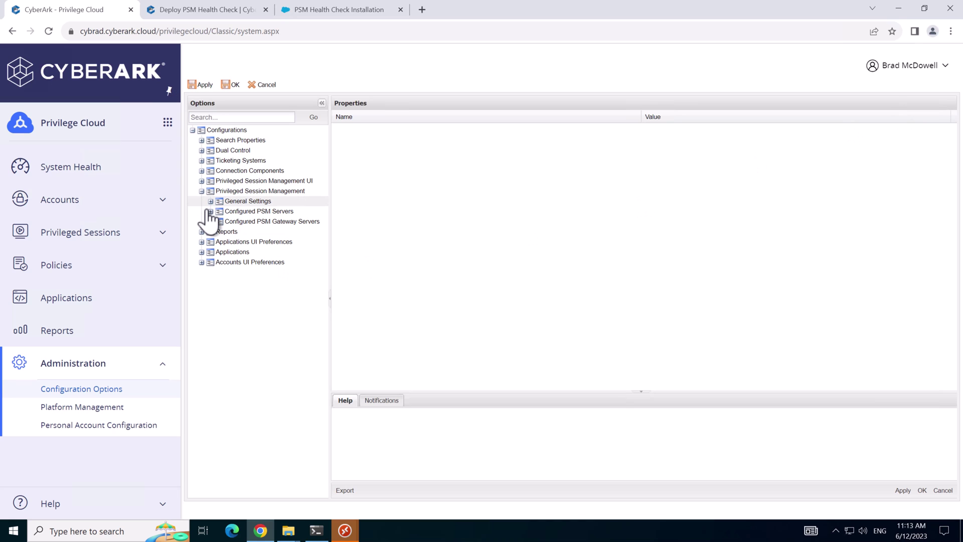
left_click(211, 211)
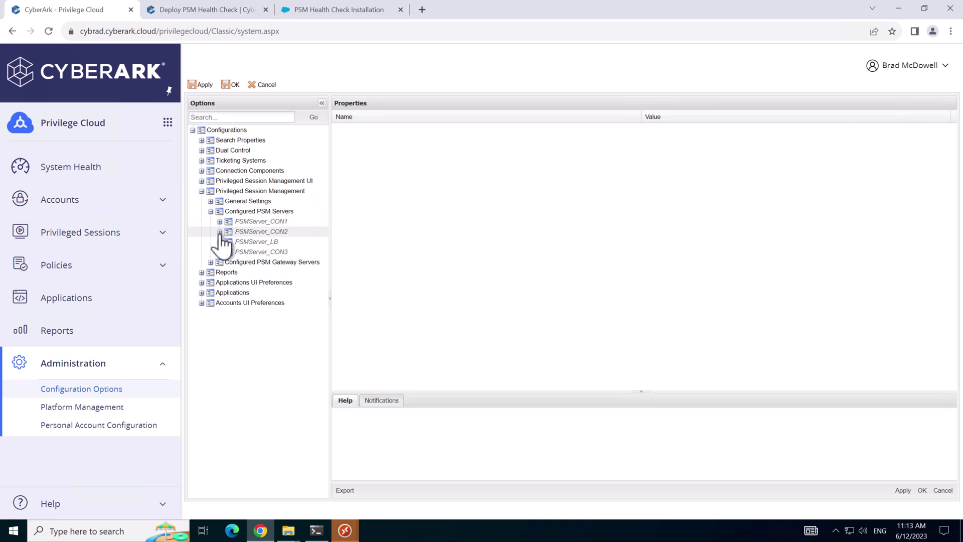
Step: Inspect PSMServer_LB's connection details: server address cyberarkpsm.cybrad.au on port 3389
left_click(226, 242)
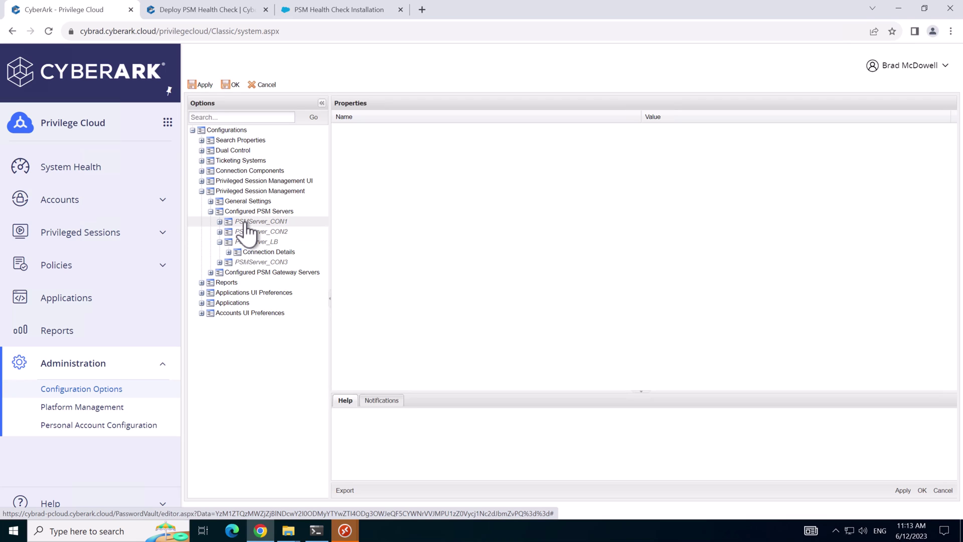
right_click(246, 223)
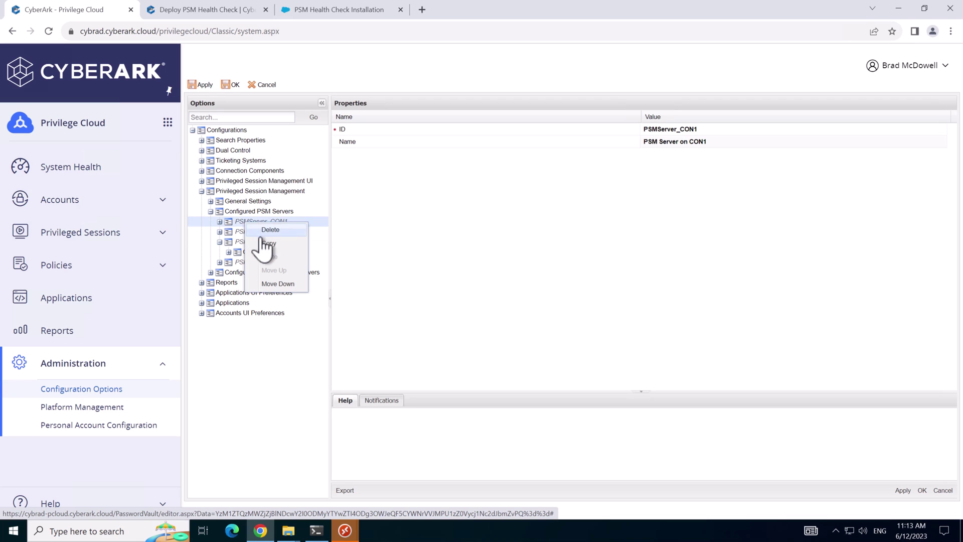
left_click(242, 242)
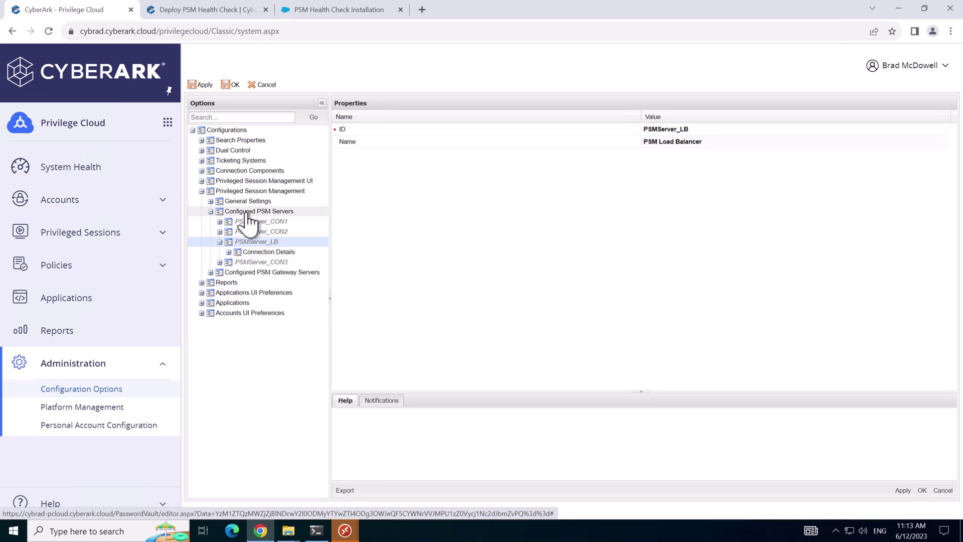
right_click(248, 212)
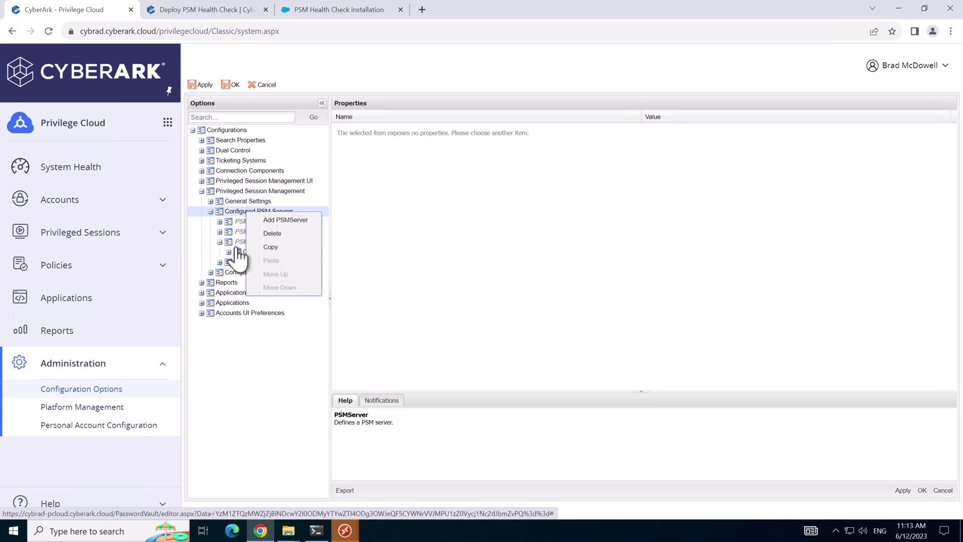
left_click(240, 243)
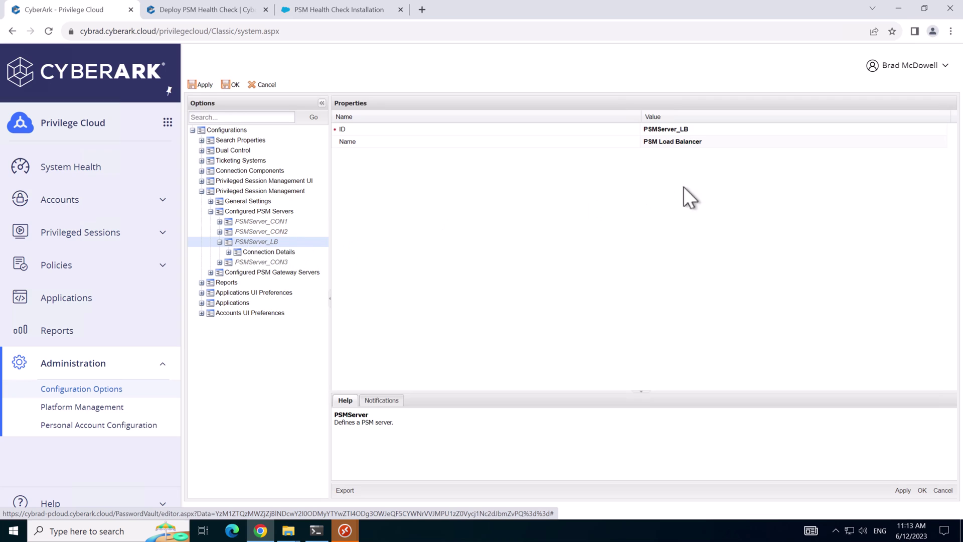
left_click(229, 252)
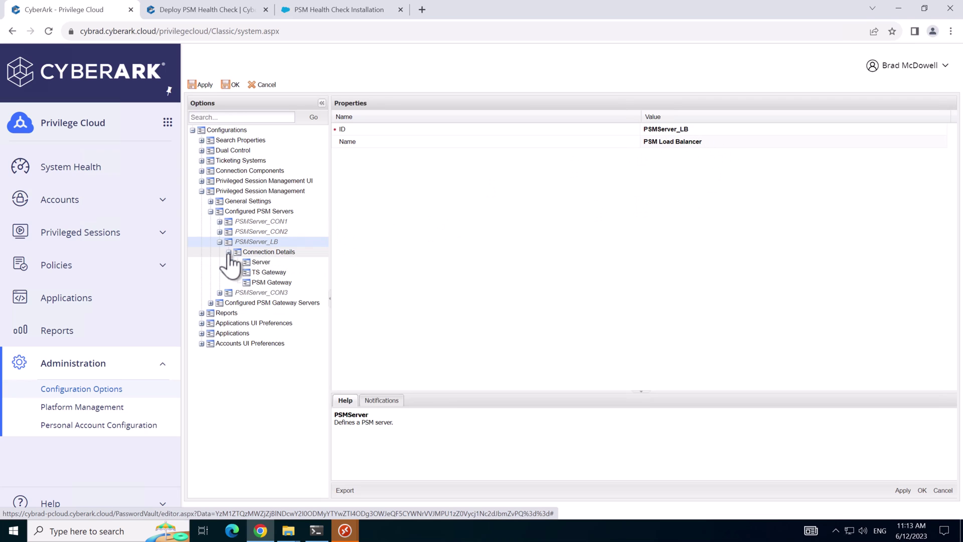
left_click(258, 262)
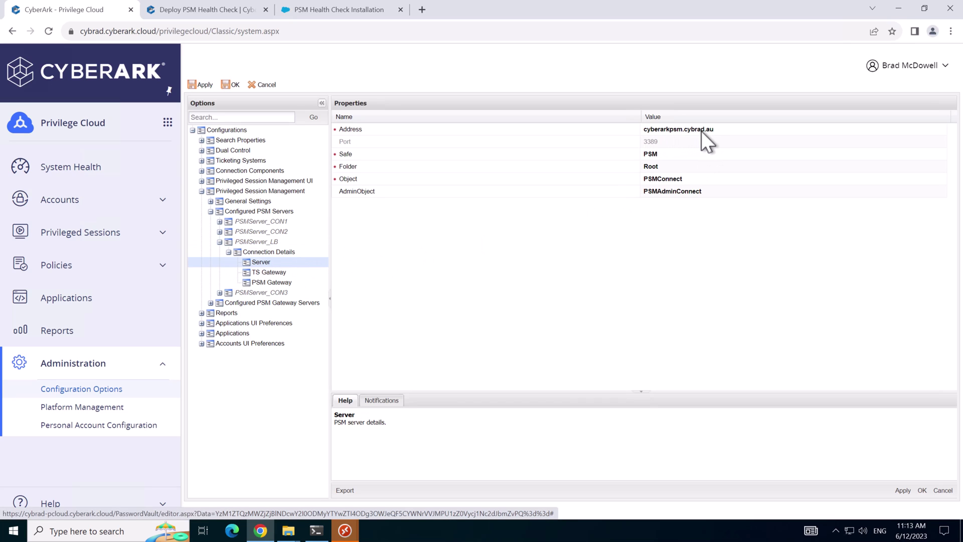
left_click(258, 293)
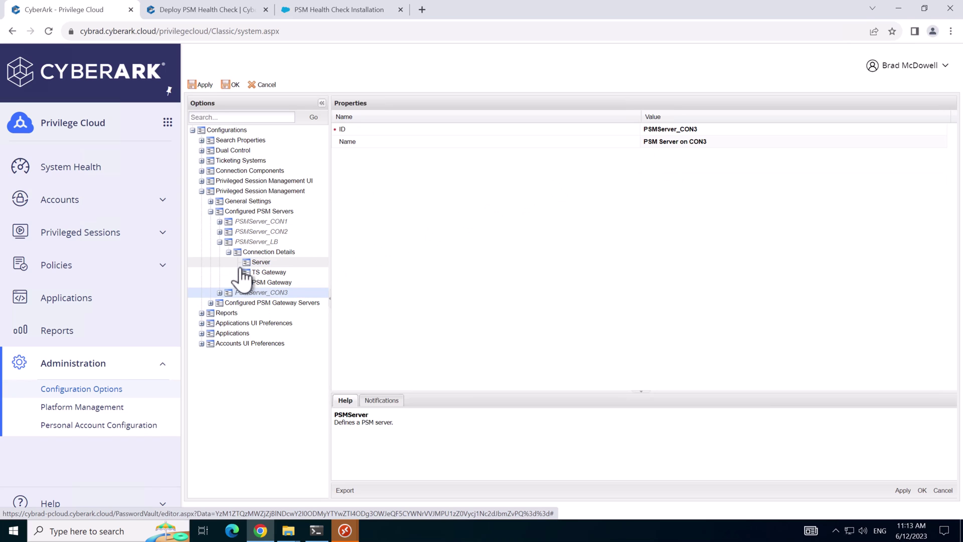
Step: Set the first Windows platform's PSM connector to PSM Load Balancer (PSMServer_LB) and save
left_click(94, 410)
left_click(266, 245)
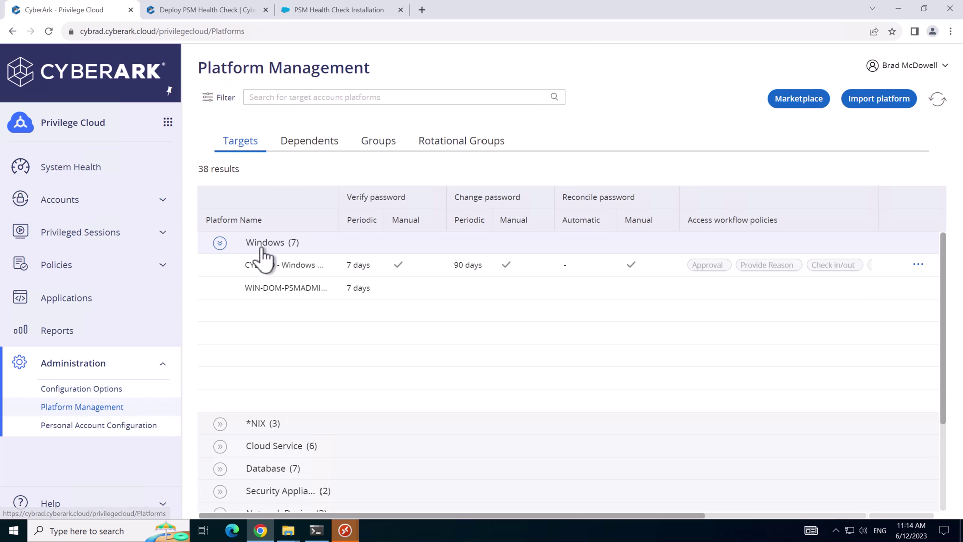
left_click(918, 264)
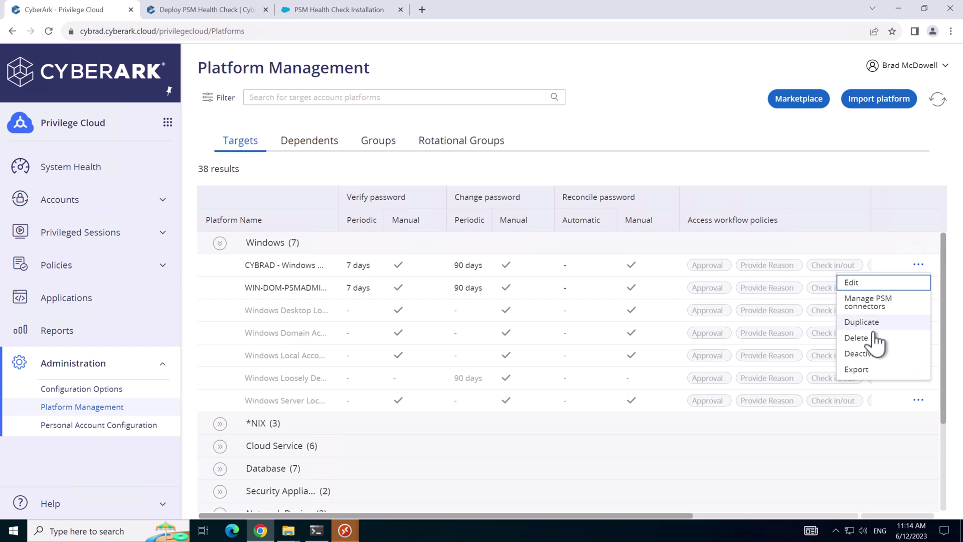
left_click(872, 307)
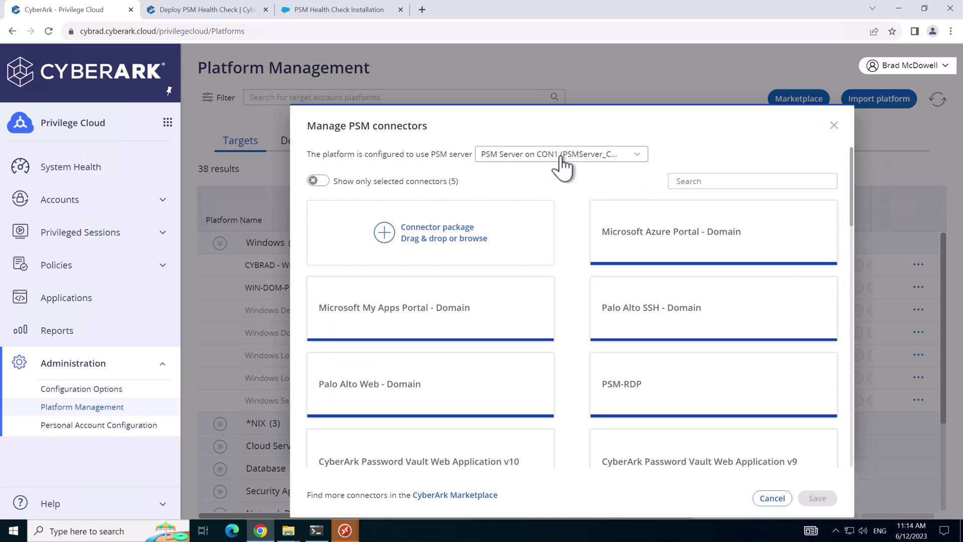
left_click(586, 153)
left_click(583, 224)
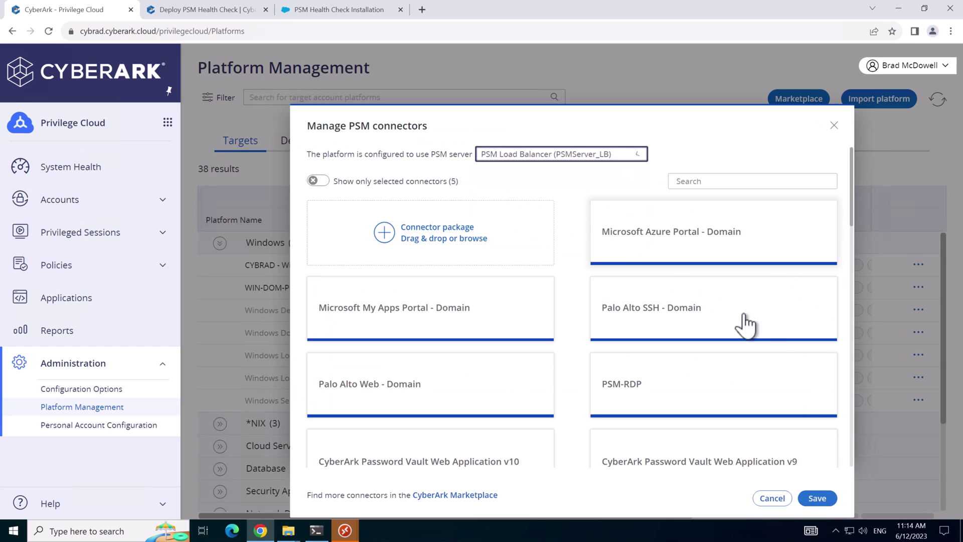
left_click(816, 499)
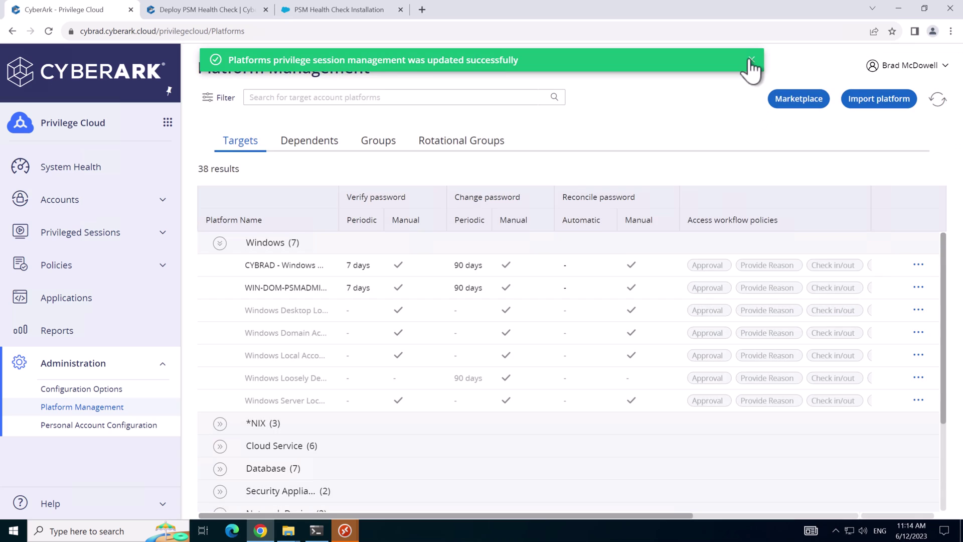
left_click(750, 60)
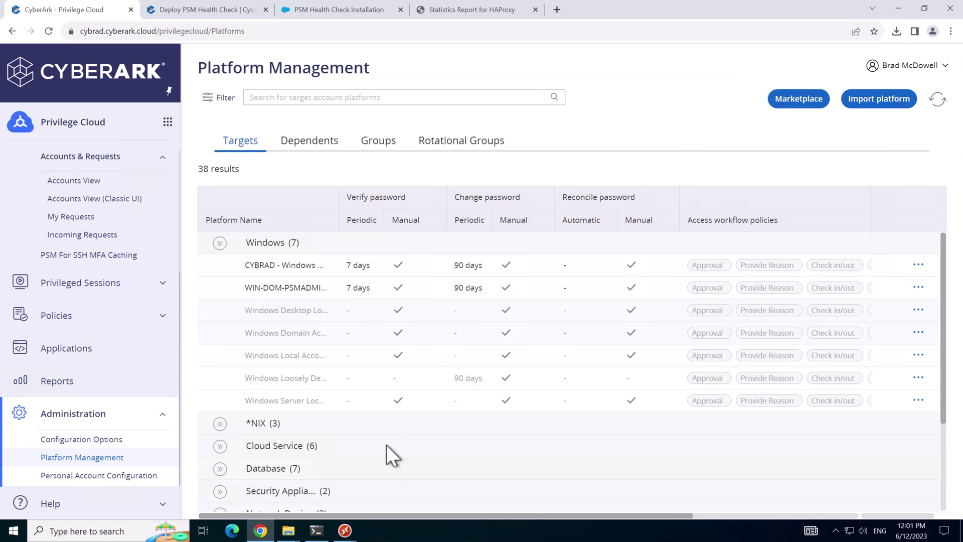
left_click(316, 486)
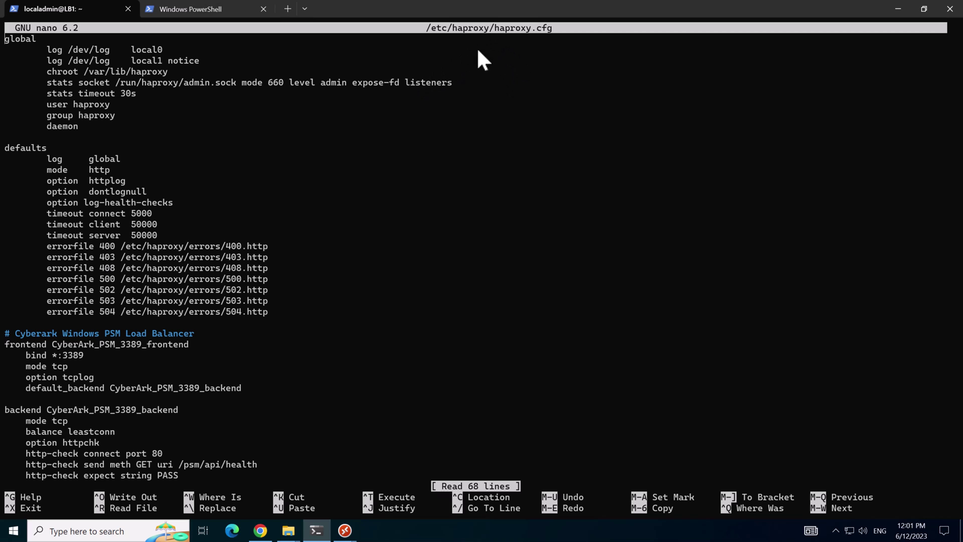
Step: Append a 'listen stats' block to haproxy.cfg: bind :8888, mode http, 5-second refresh
key("Down")
key("Down")
key("Down")
key("Down")
key("Down")
key("Down")
key("Down")
key("Down")
key("Down")
key("Down")
key("Down")
key("Down")
key("Down")
key("Down")
key("Down")
key("Down")
key("Down")
key("Down")
key("Down")
key("Down")
key("Down")
key("Down")
key("Down")
key("Down")
key("Down")
key("Down")
key("Down")
key("Down")
key("Down")
key("Down")
key("Down")
key("Down")
key("Down")
key("Down")
key("Down")
key("Down")
key("Down")
key("Down")
key("Down")
key("Down")
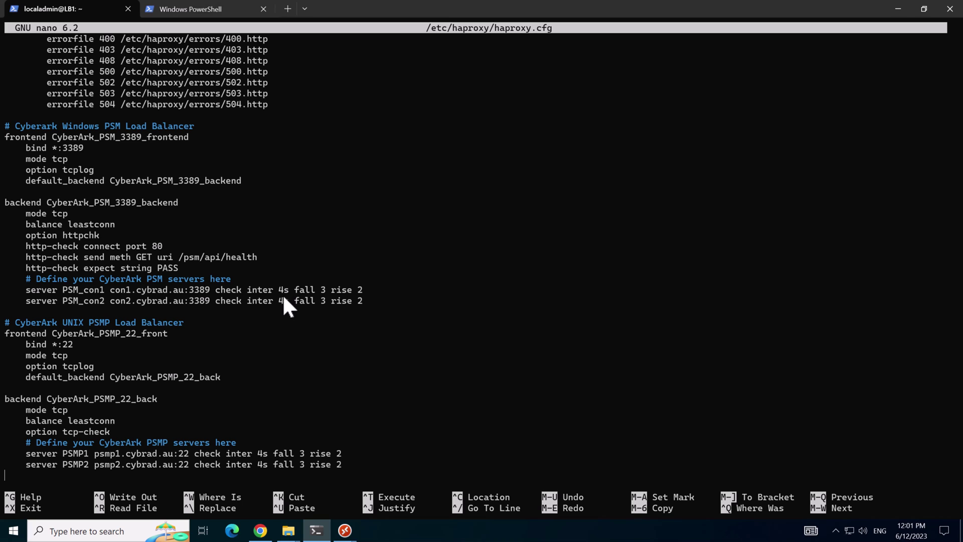
right_click(92, 318)
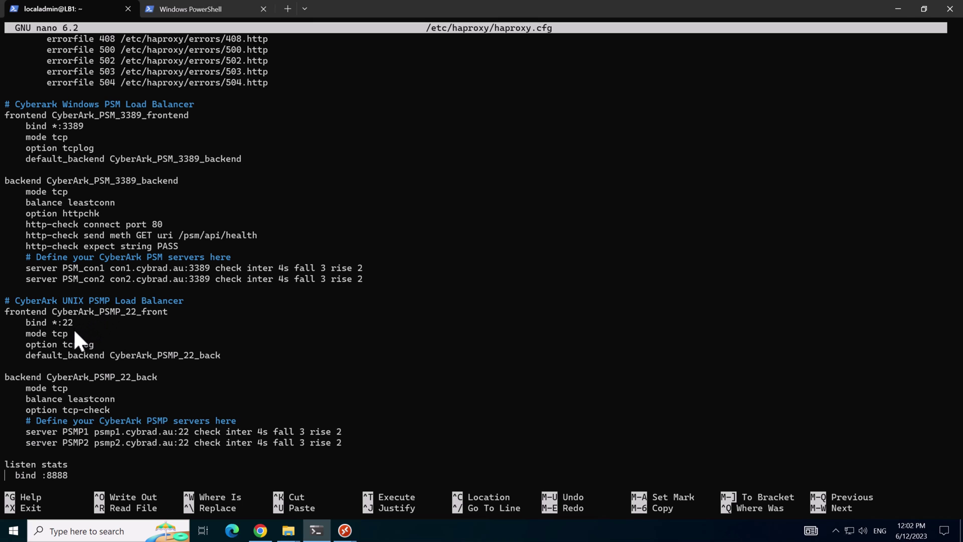
key("Down")
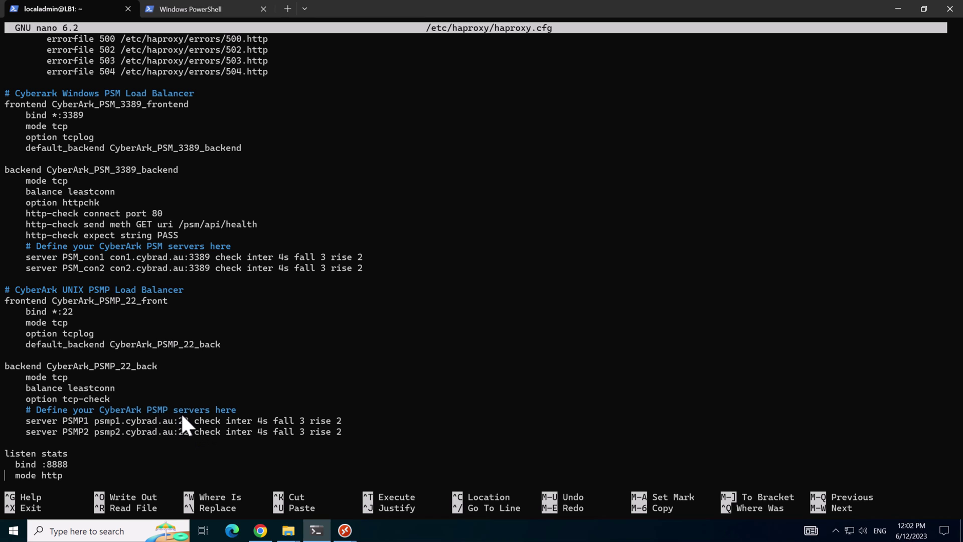
right_click(125, 402)
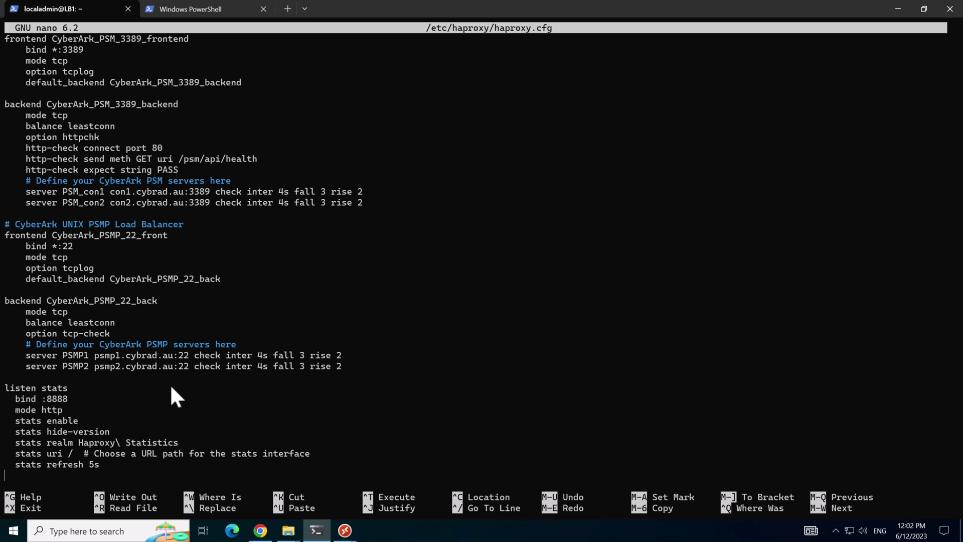
Step: Exit nano and rerun 'sudo cat /etc/ssh/sshd_config' to find the Port 2222 line
key("ctrl+x")
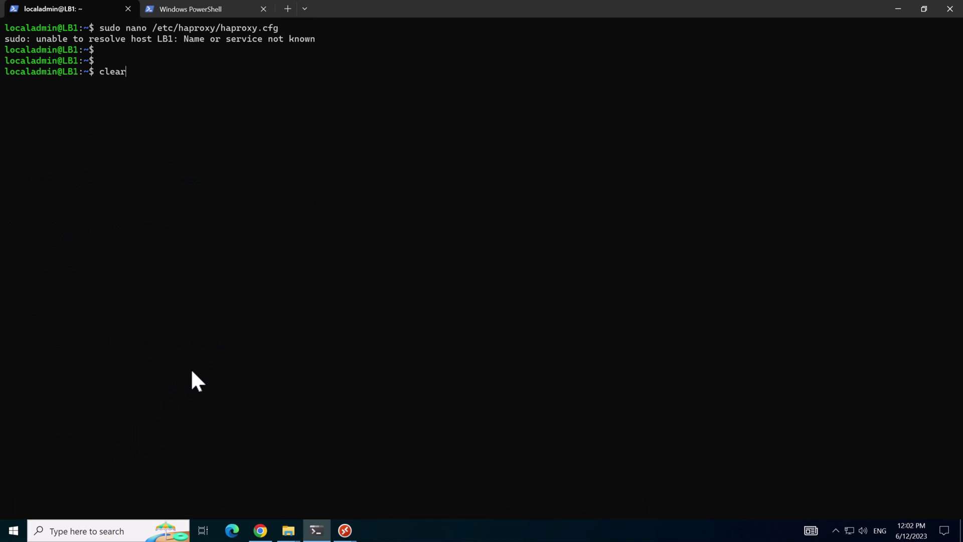
key("Up")
key("Up")
key("Down")
key("Up")
key("Up")
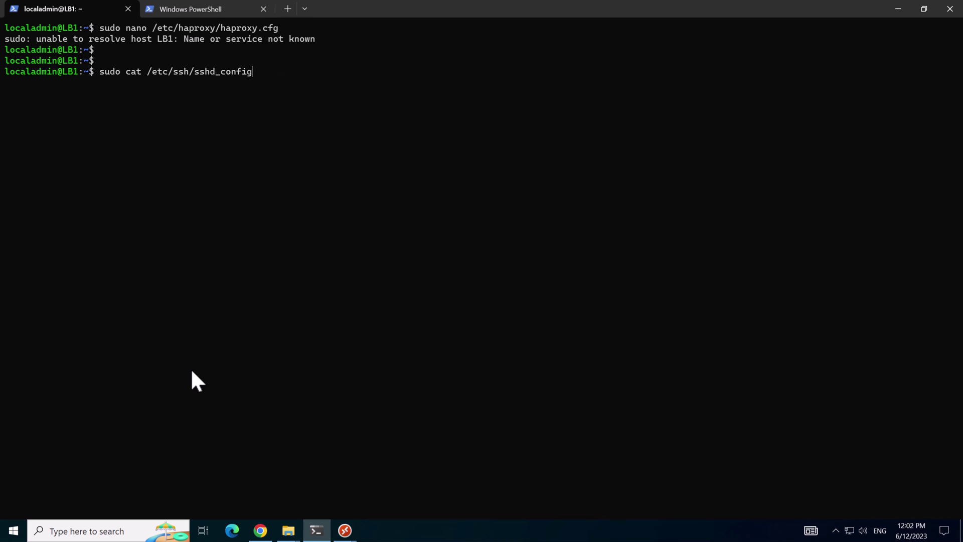
key("Return")
scroll(107, 336, "up", 13)
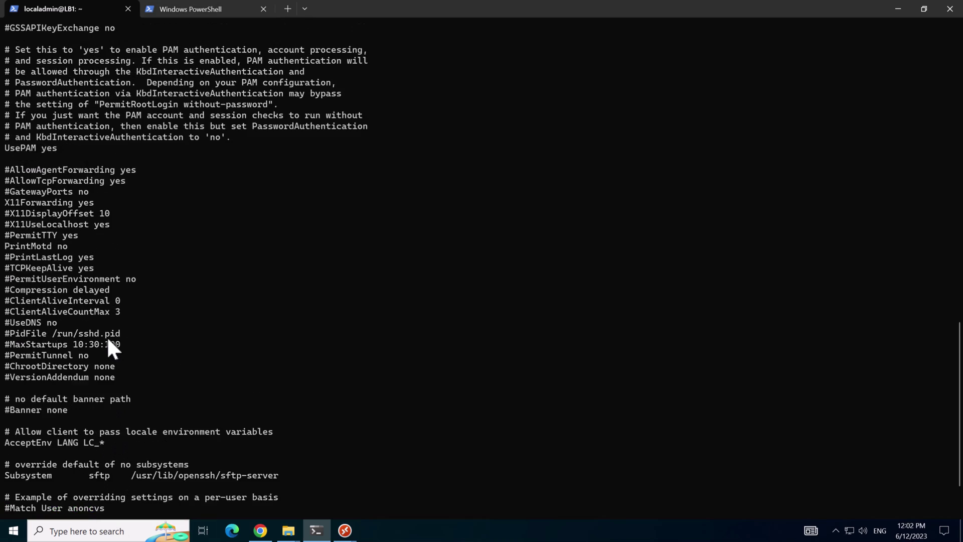
scroll(98, 322, "up", 13)
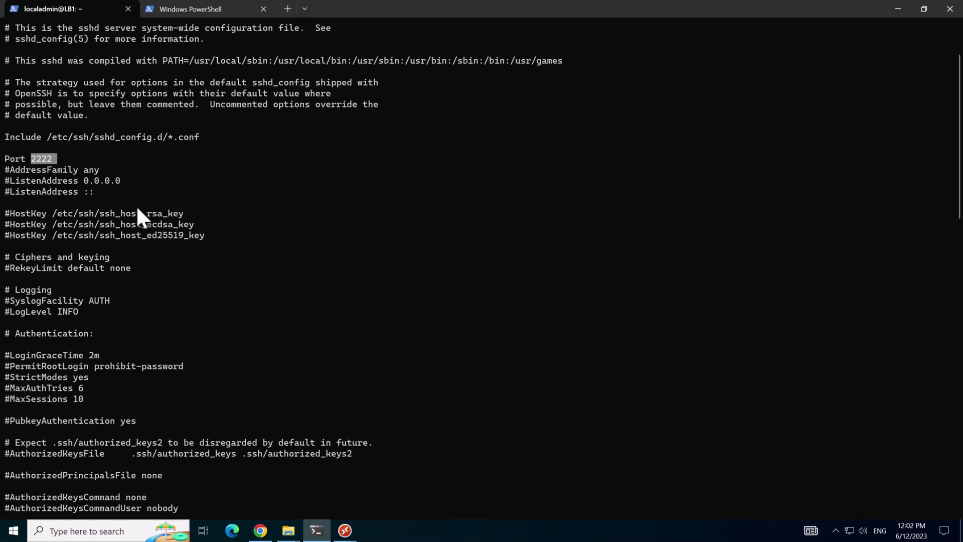
scroll(130, 216, "up", 2)
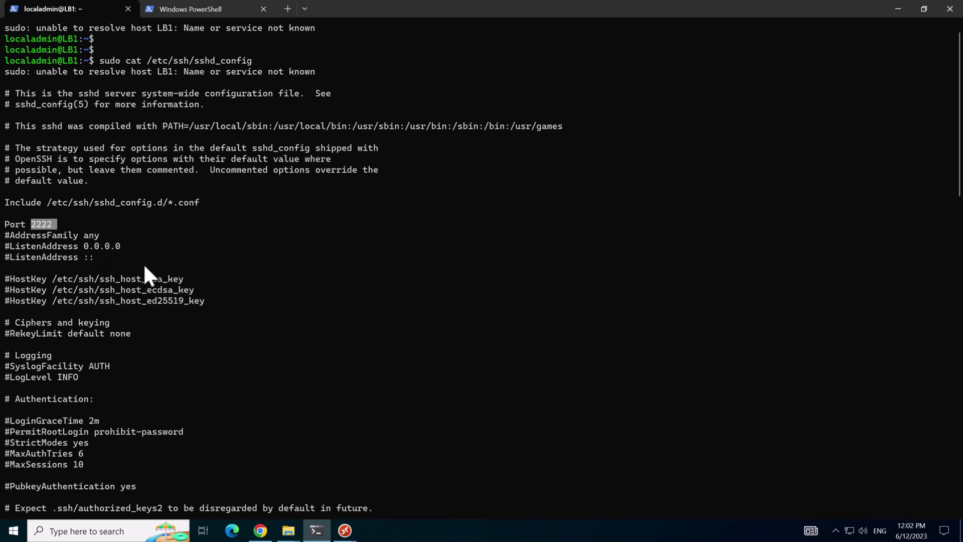
Step: Minimize the terminal and switch Chrome to the HAProxy statistics tab at lb1:8888
left_click(897, 8)
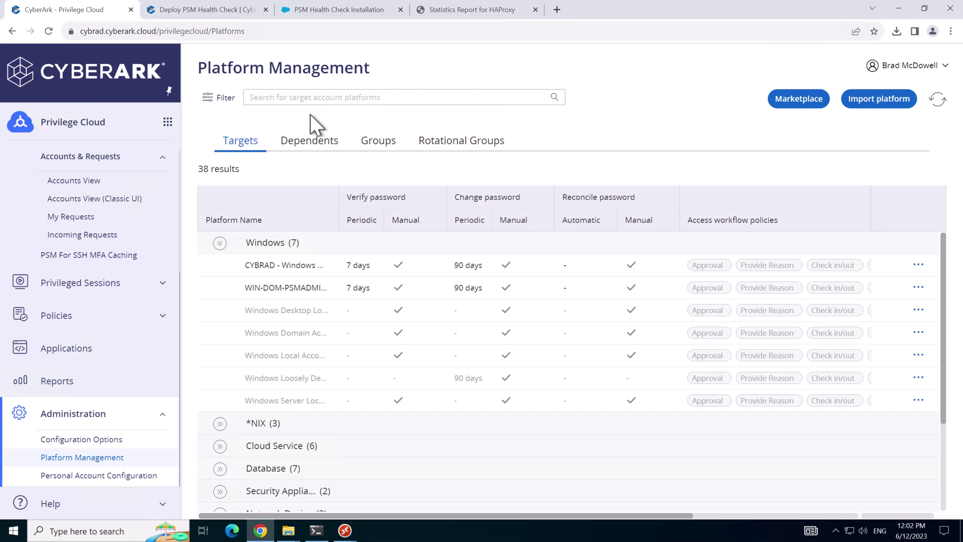
key("ctrl+4")
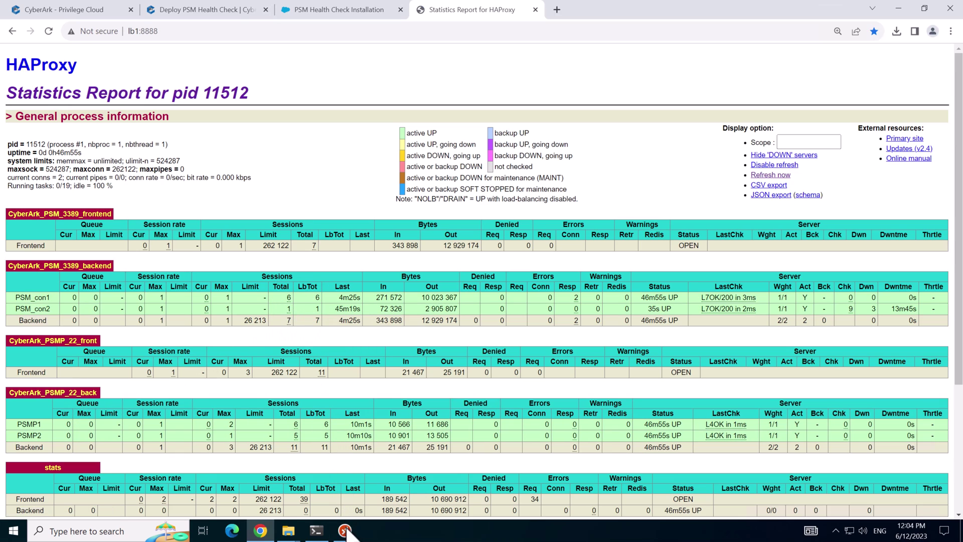
Step: Stop the CyberArk Privileged Session Manager service on CON2, then return to the HAProxy stats
mouse_move(346, 531)
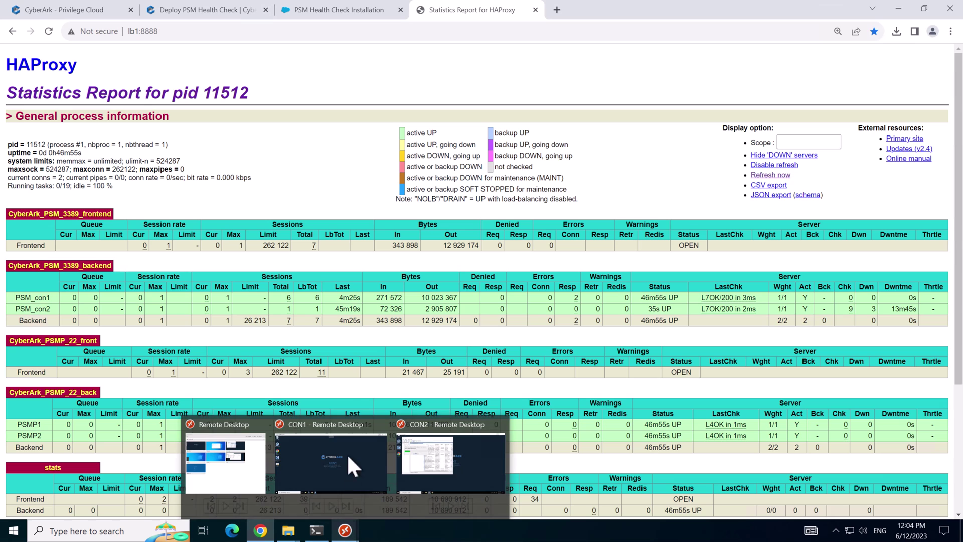
left_click(432, 447)
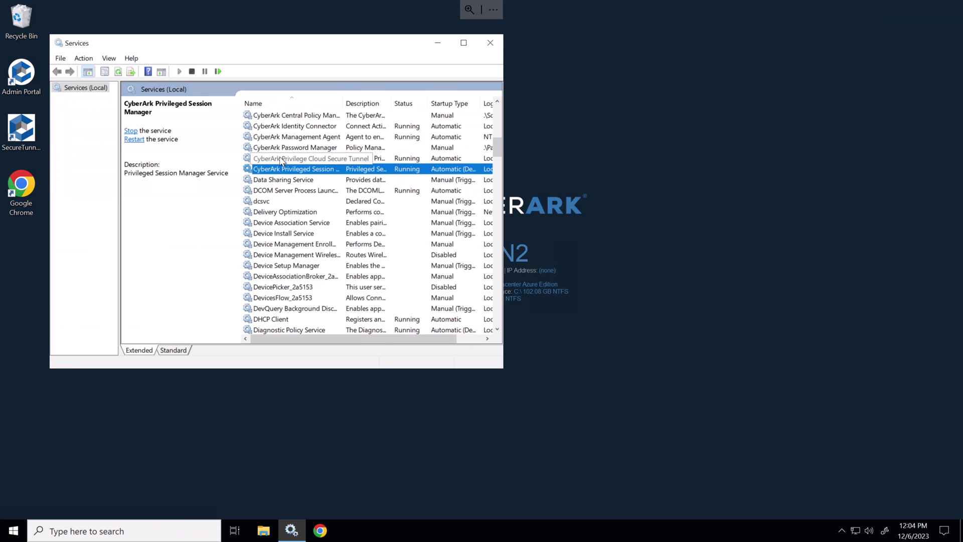
right_click(277, 169)
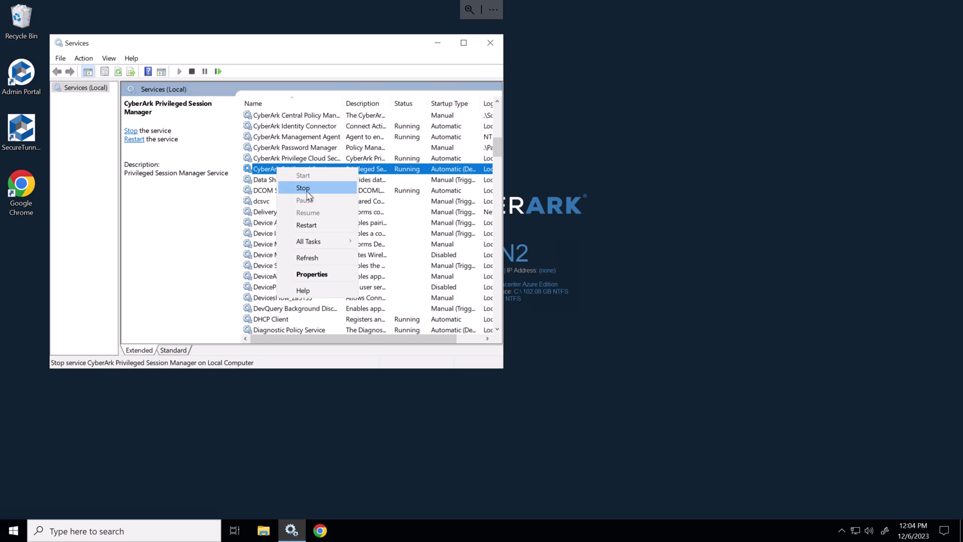
left_click(303, 188)
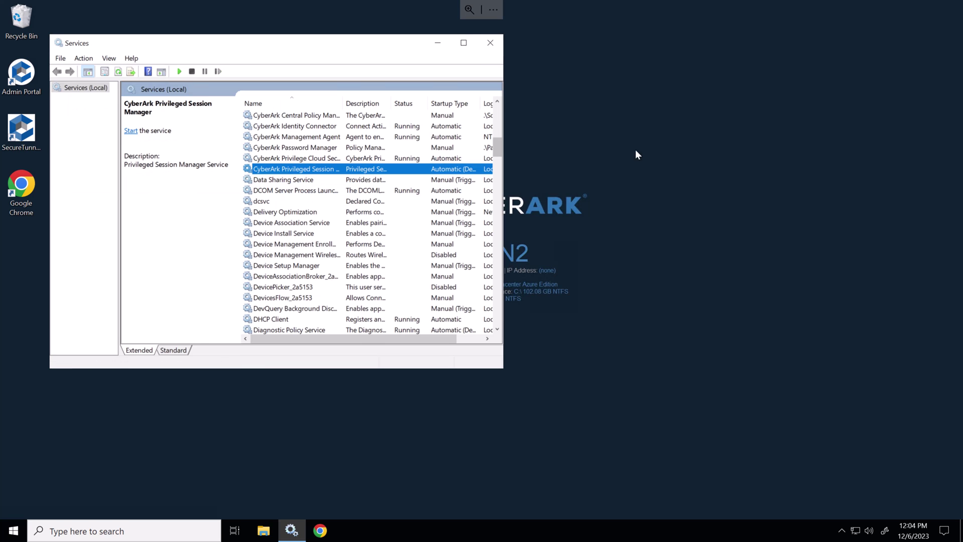
left_click(896, 8)
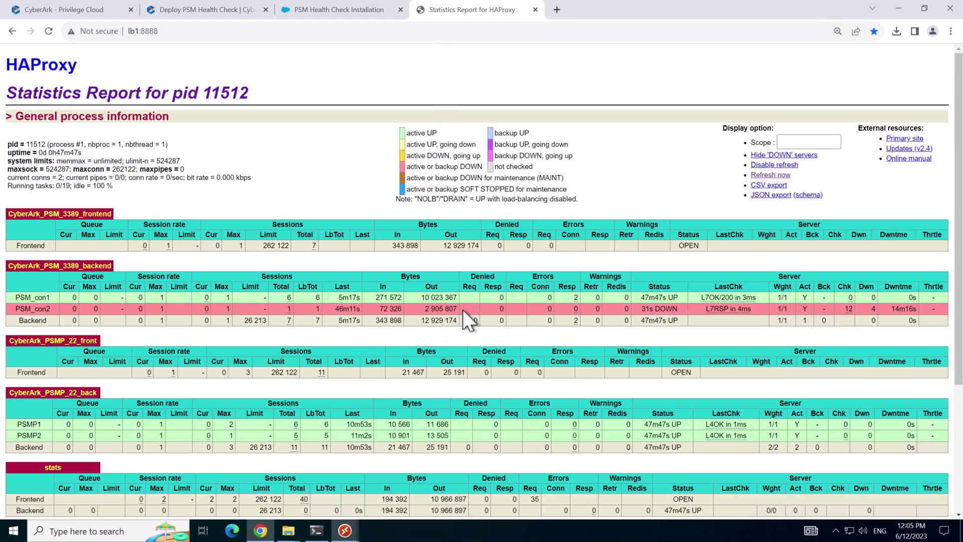
Step: Launch an RDP (Default) session to DC1 with the domain account, not in the browser
left_click(75, 8)
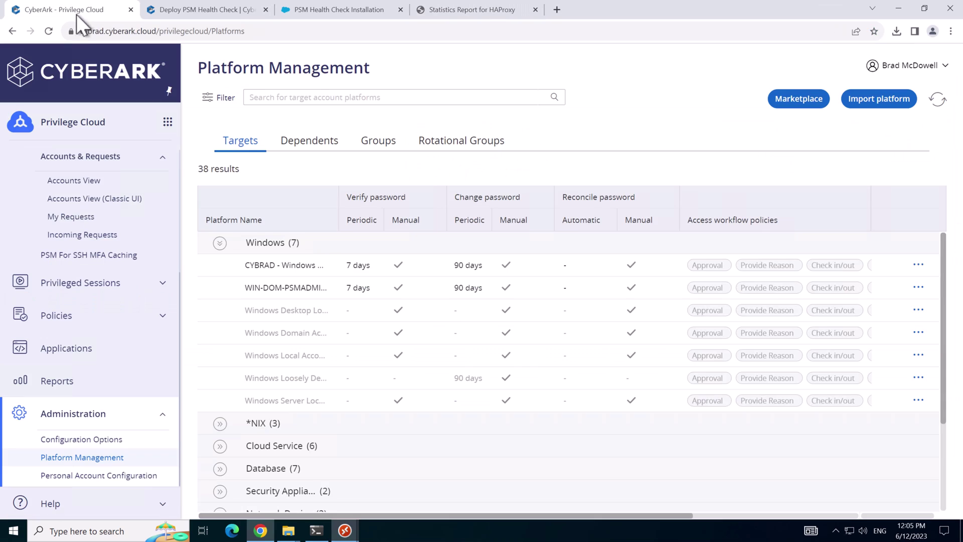
left_click(71, 180)
left_click(901, 498)
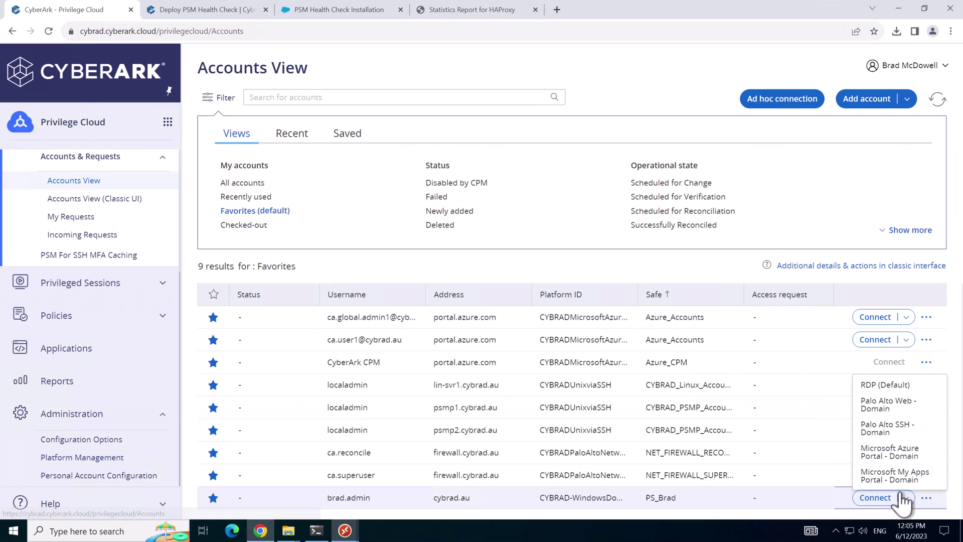
left_click(877, 391)
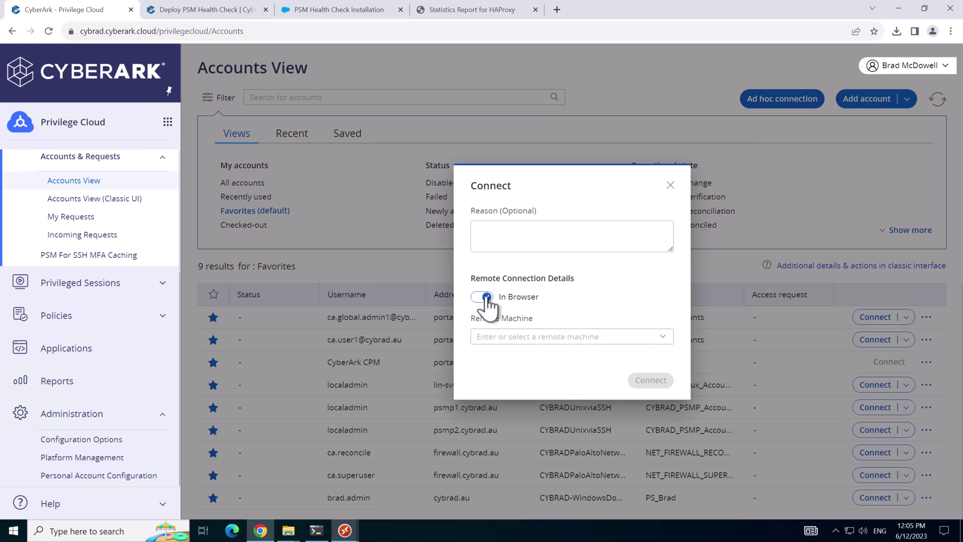
left_click(485, 298)
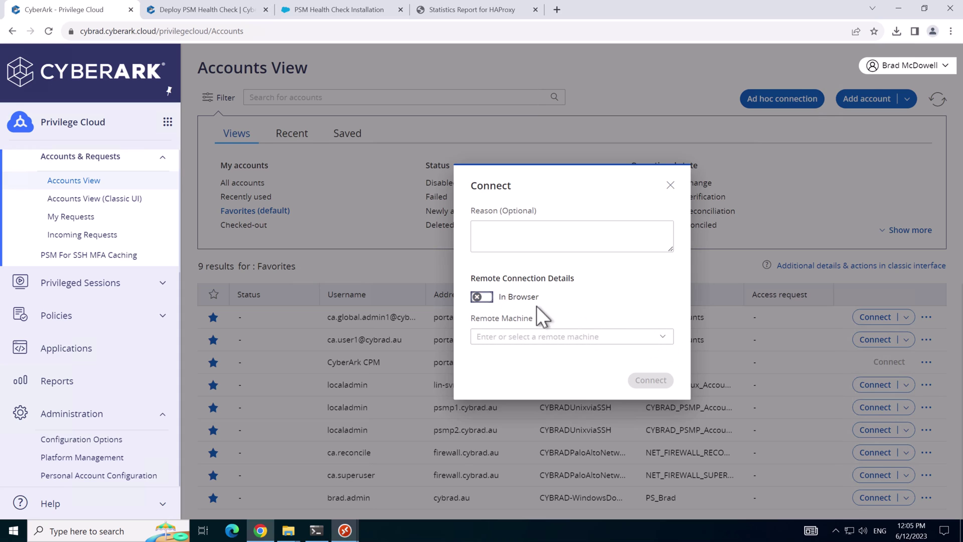
left_click(662, 337)
left_click(609, 399)
left_click(650, 380)
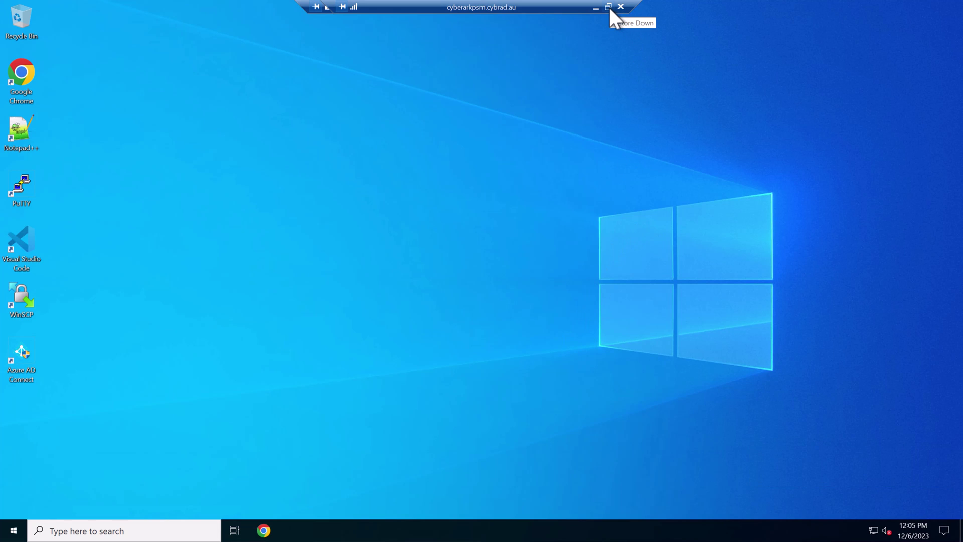
Step: Window the DC1 remote session, close it and confirm the disconnect
left_click(606, 7)
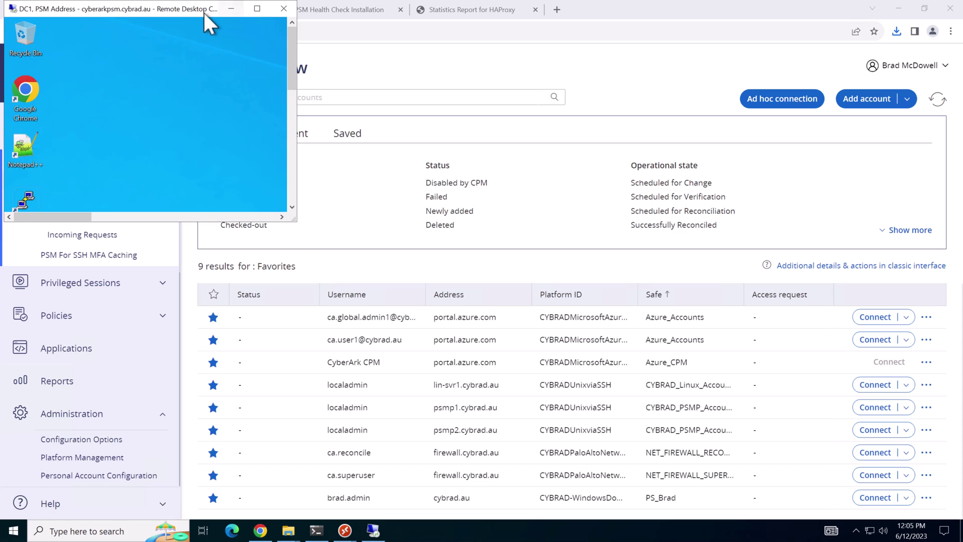
left_click_drag(198, 10, 321, 105)
left_click(415, 104)
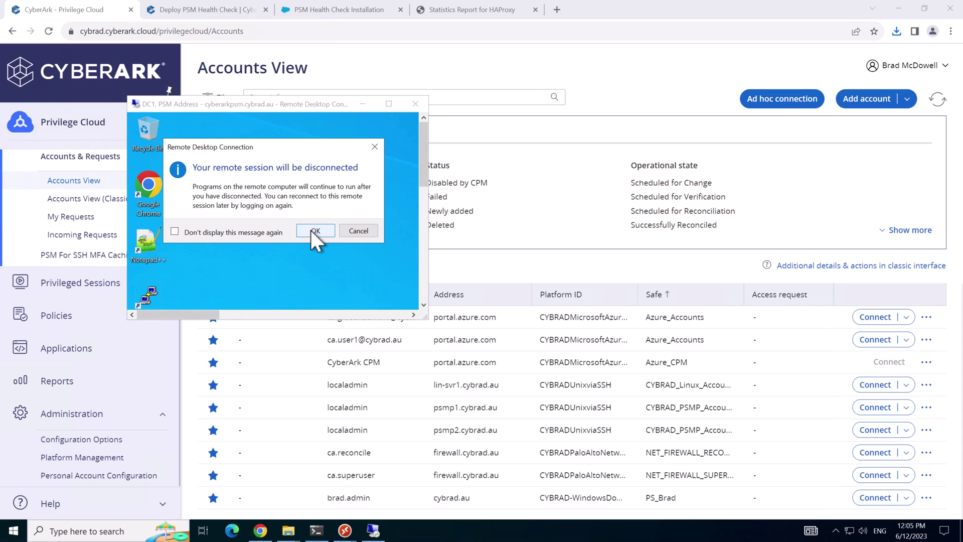
left_click(314, 230)
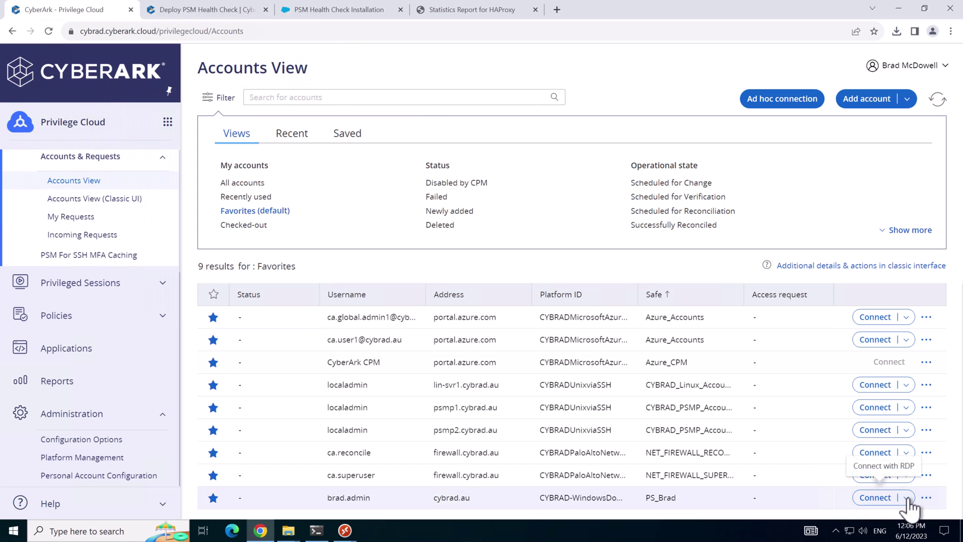
Step: Choose the default RDP connection for the domain account with DC1 as the remote machine
left_click(906, 499)
left_click(866, 386)
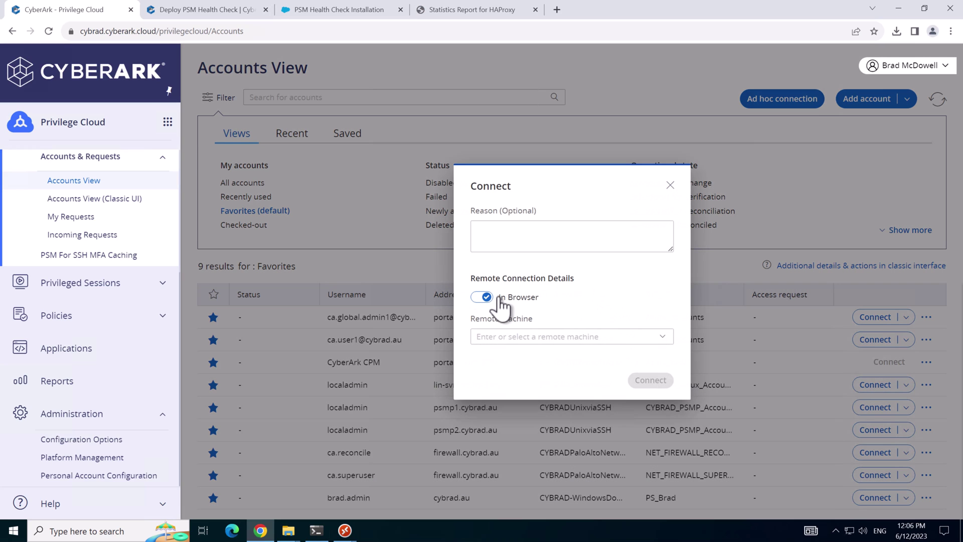
left_click(649, 342)
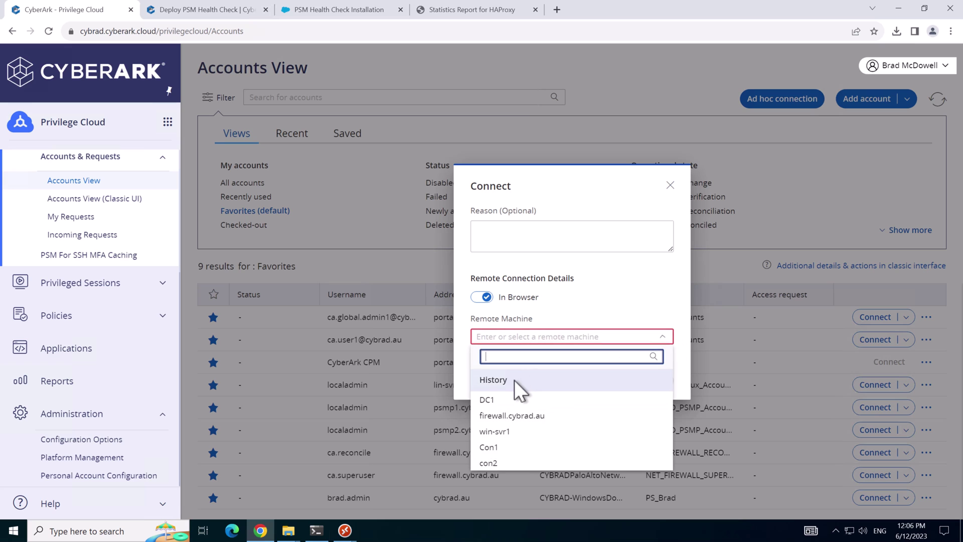
left_click(512, 400)
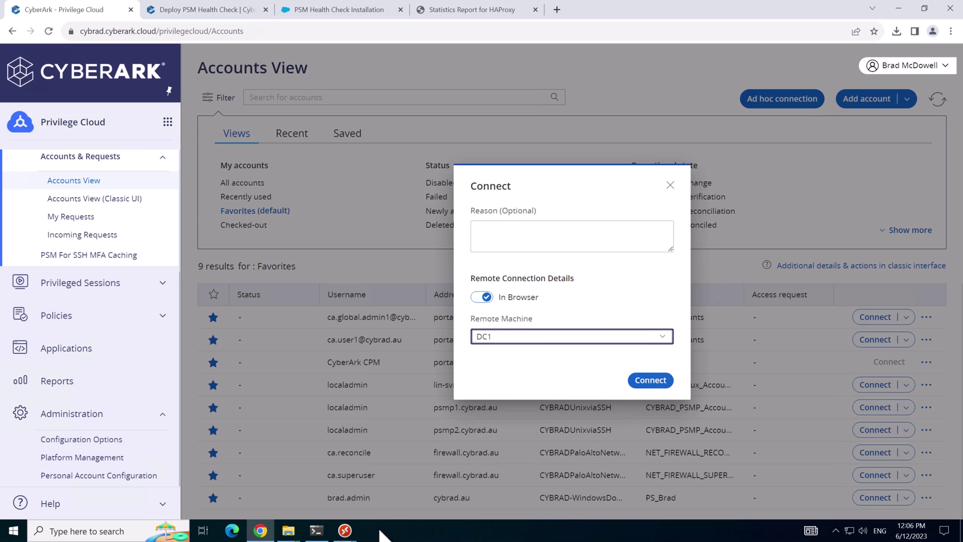
Step: Grab the cyberarkpsm.cybrad.au host address from the CON1 session and launch the in-browser DC1 connection
left_click(345, 530)
left_click(192, 464)
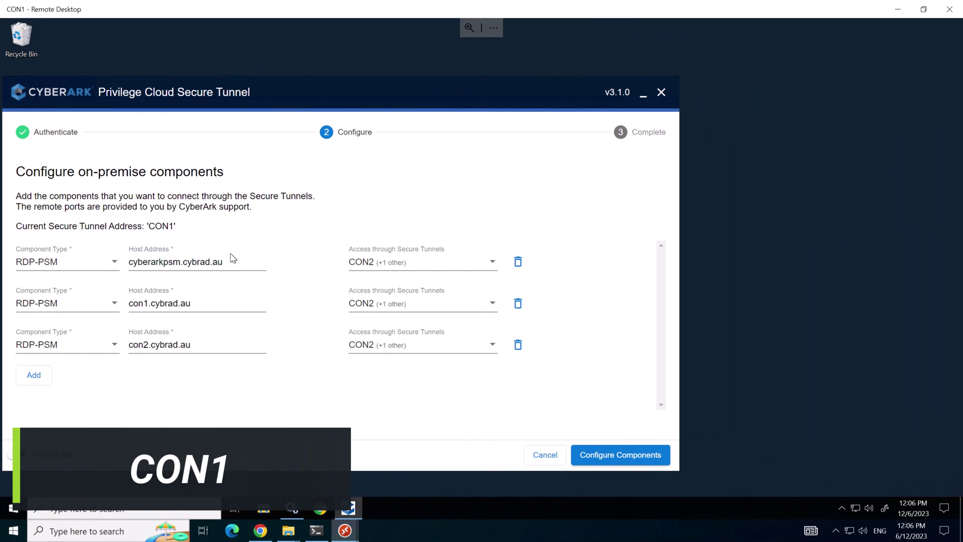
double_click(228, 259)
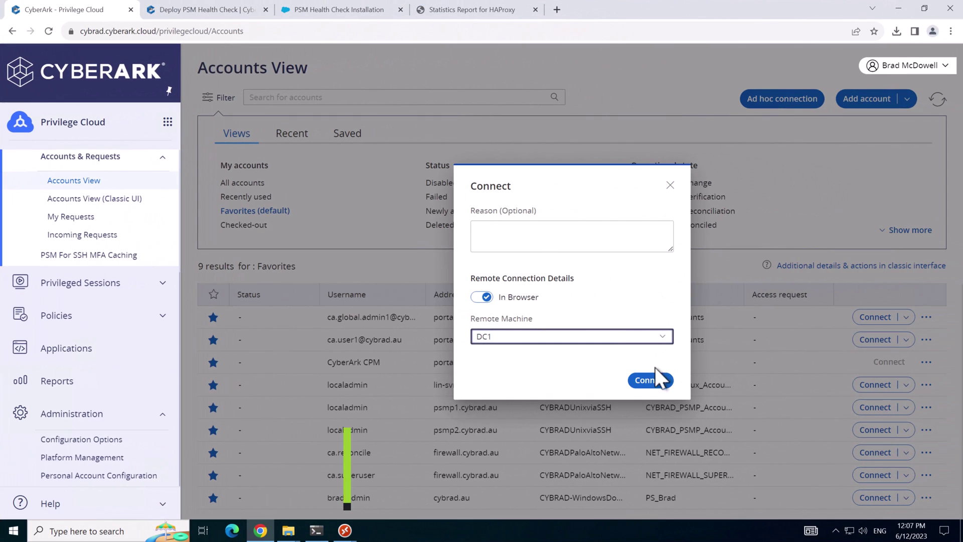
left_click(652, 379)
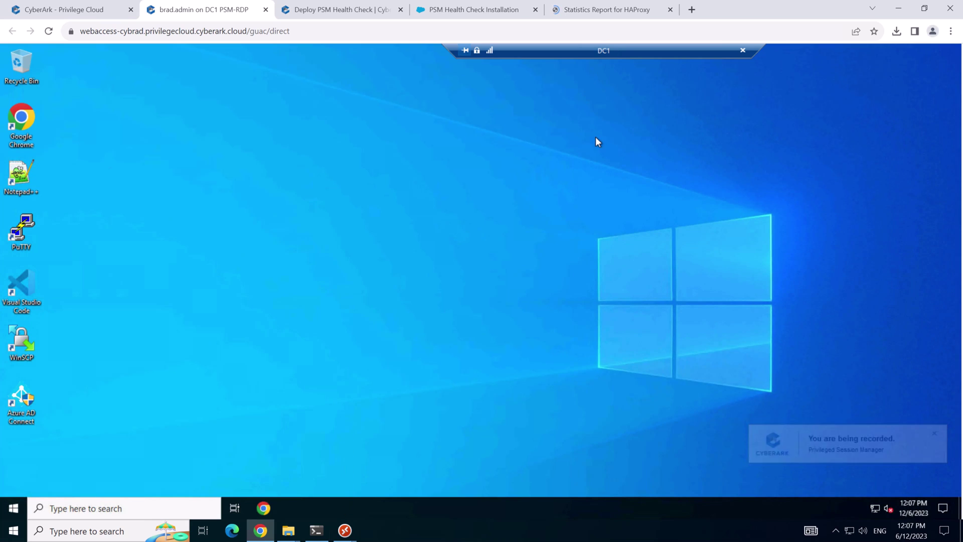
Step: Start the Privileged Session Manager service on CON2, then recheck the HAProxy stats for PSM_con2
left_click(617, 13)
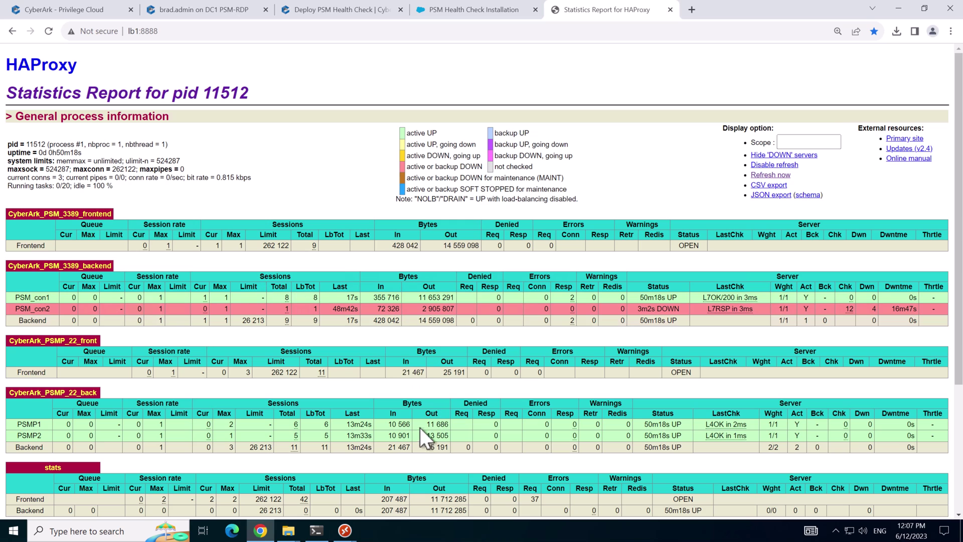
mouse_move(345, 531)
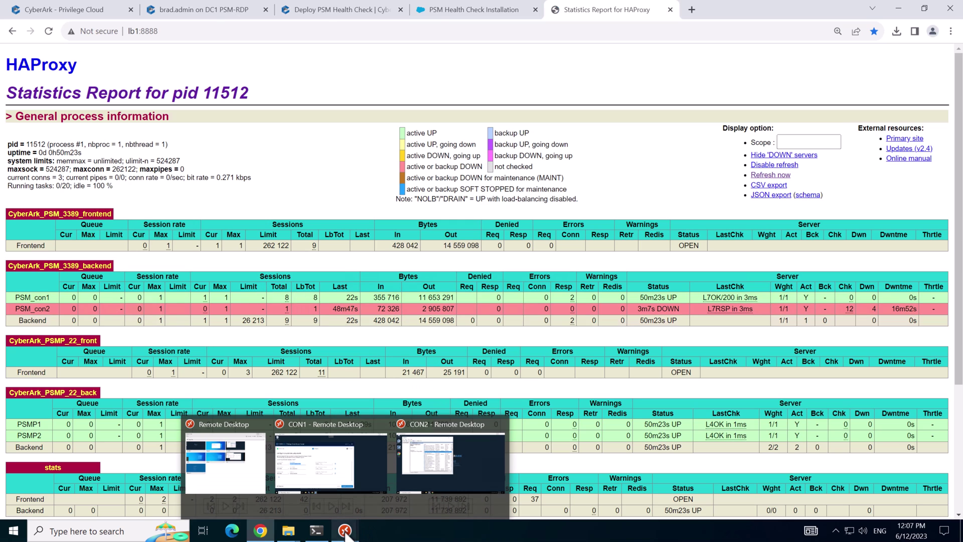
left_click(417, 477)
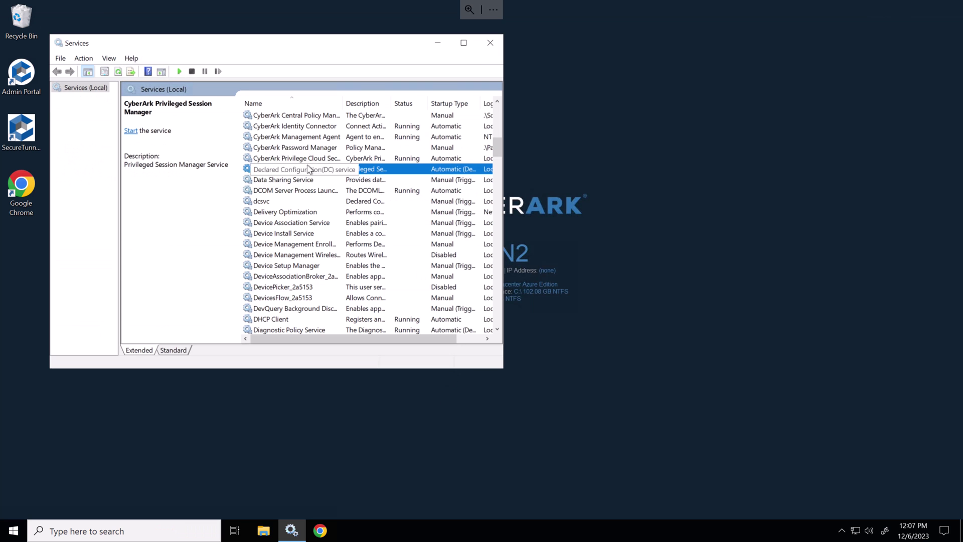
right_click(308, 168)
left_click(336, 173)
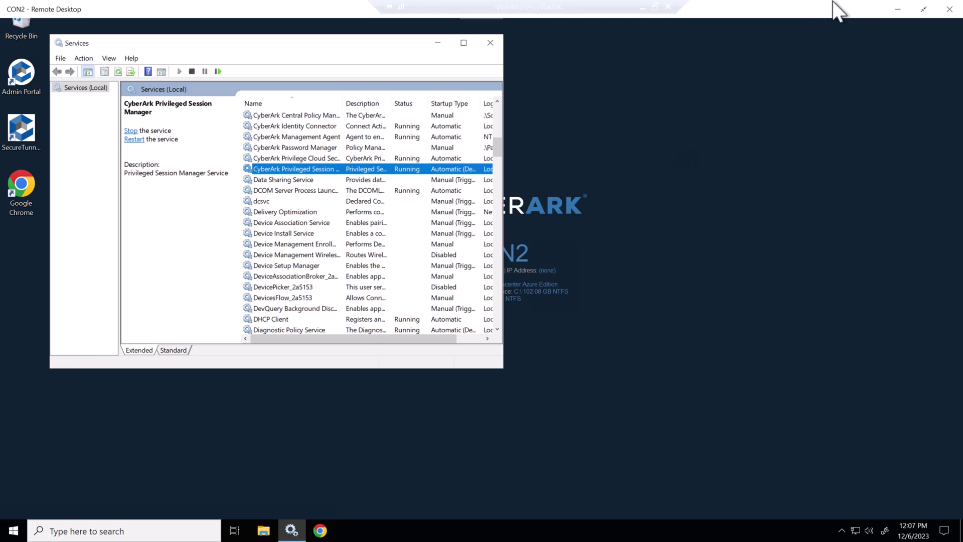
left_click(898, 8)
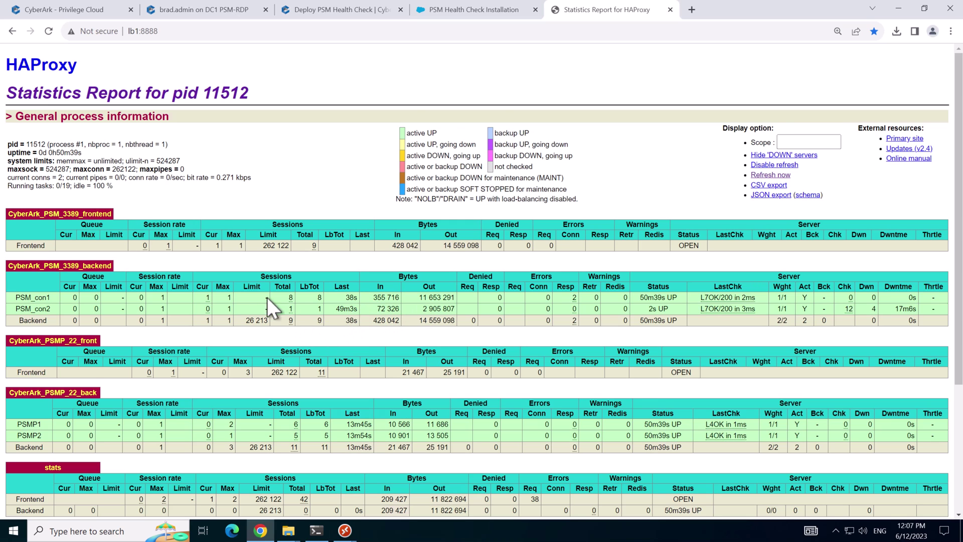
Step: Authenticate to LIN-SVR1 via cyberarkpsmp with the password and OTP option 2, then run w
scroll(261, 291, "down", 1)
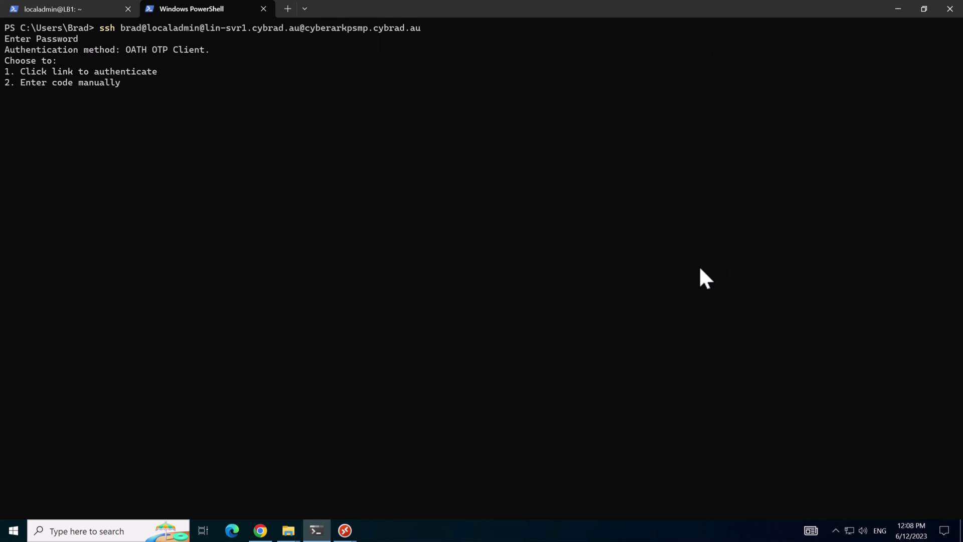
type("2")
key("Return")
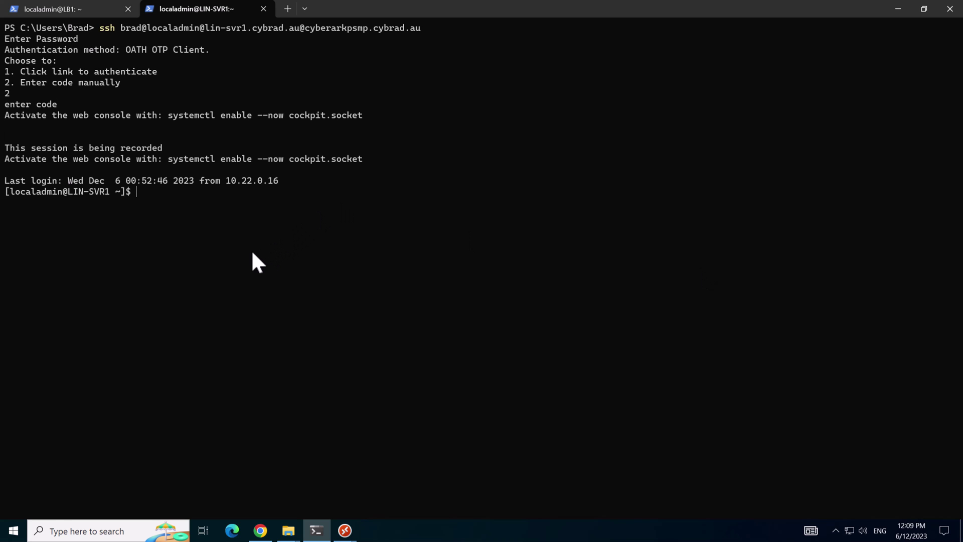
key("Return")
key("Return")
type("w")
key("Return")
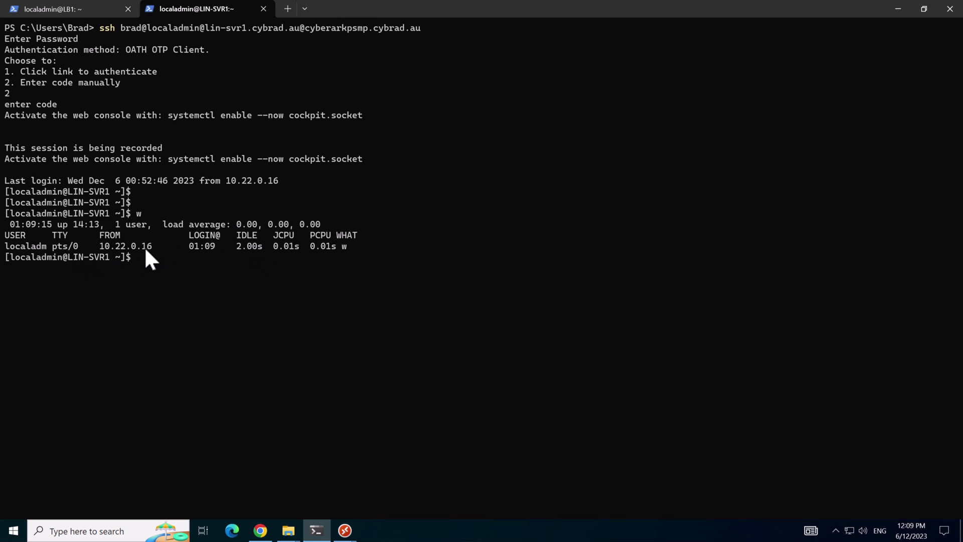
Step: In a new PowerShell tab, rerun the ssh command to LIN-SVR1 through the PSMP
left_click(287, 8)
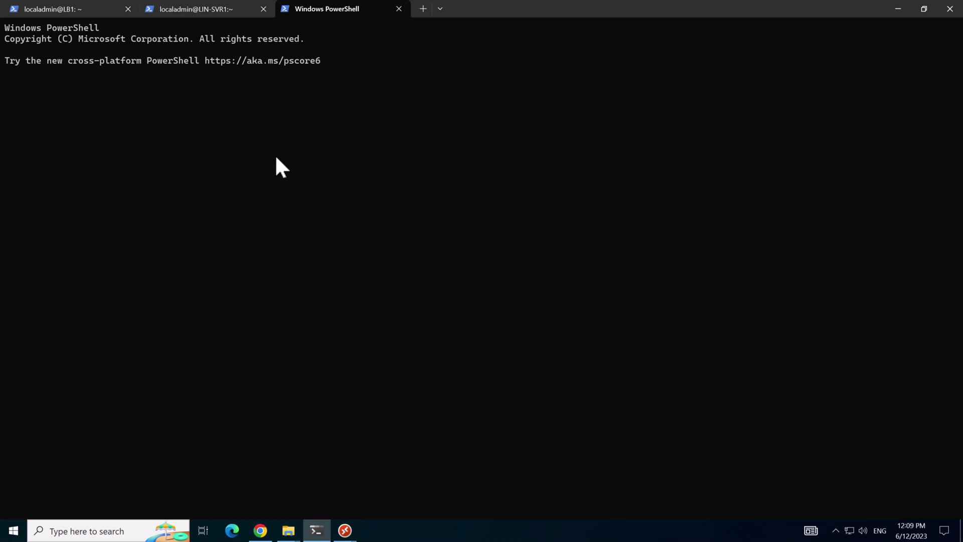
key("Return")
key("ctrl+v")
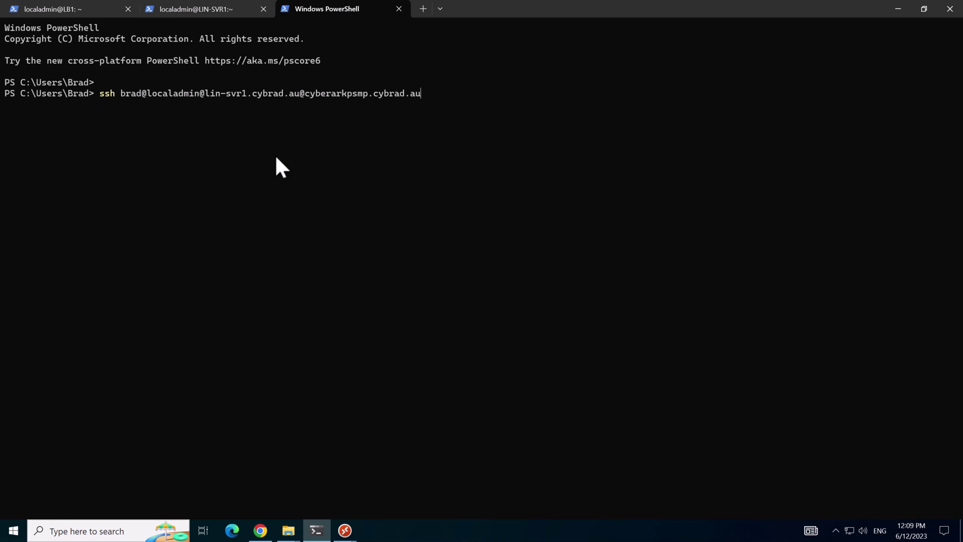
key("Return")
Step: Accept the host key with yes, authenticate with OTP option 2, and run w
type("yes")
key("Return")
key("Return")
type("2")
key("Return")
key("Return")
key("Return")
key("Return")
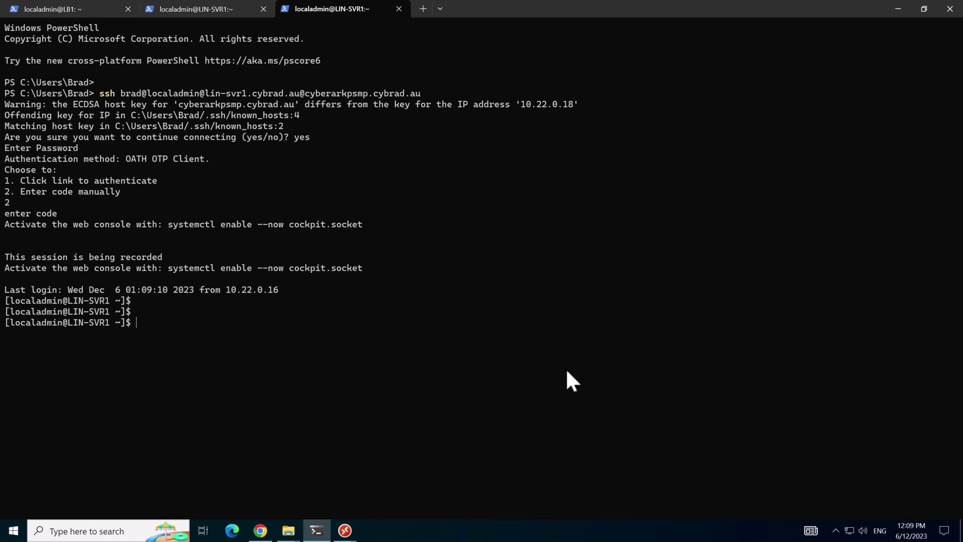
type("w")
key("Return")
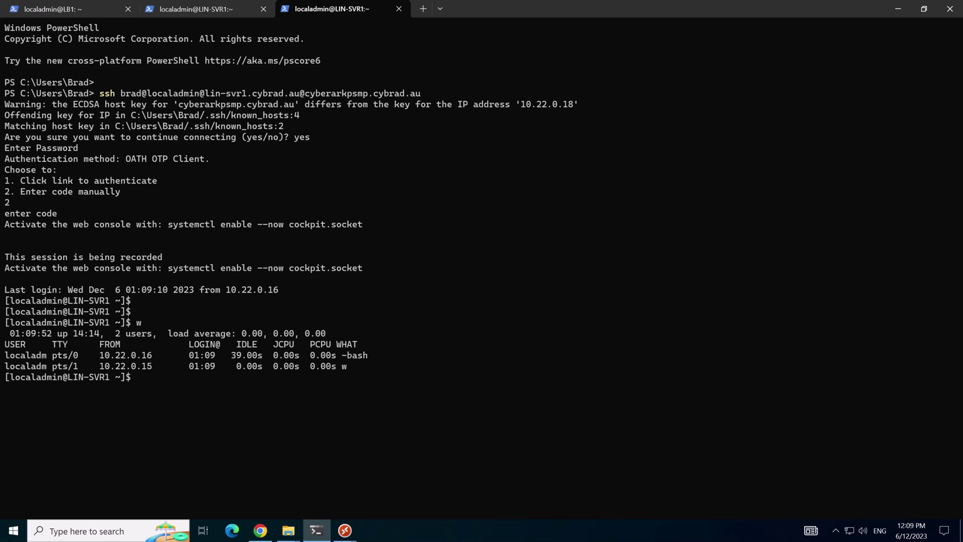